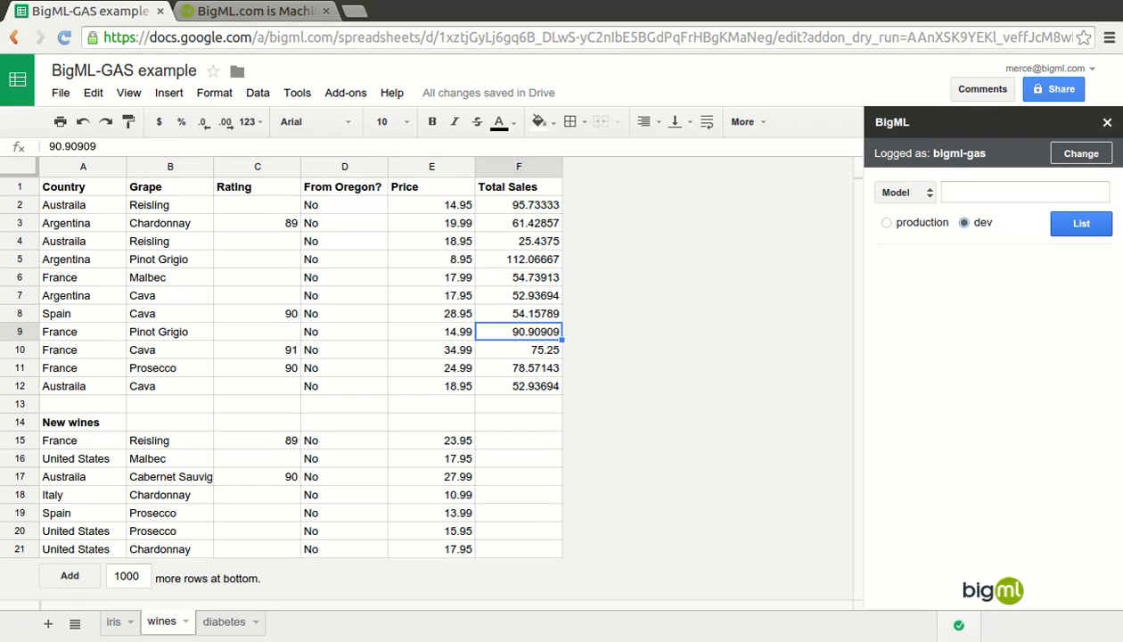
Predict the new wines in A15:E21 using the development model "Fictional Wine Sales' dataset model"
{"action": "left_click", "coordinate": [1081, 224]}
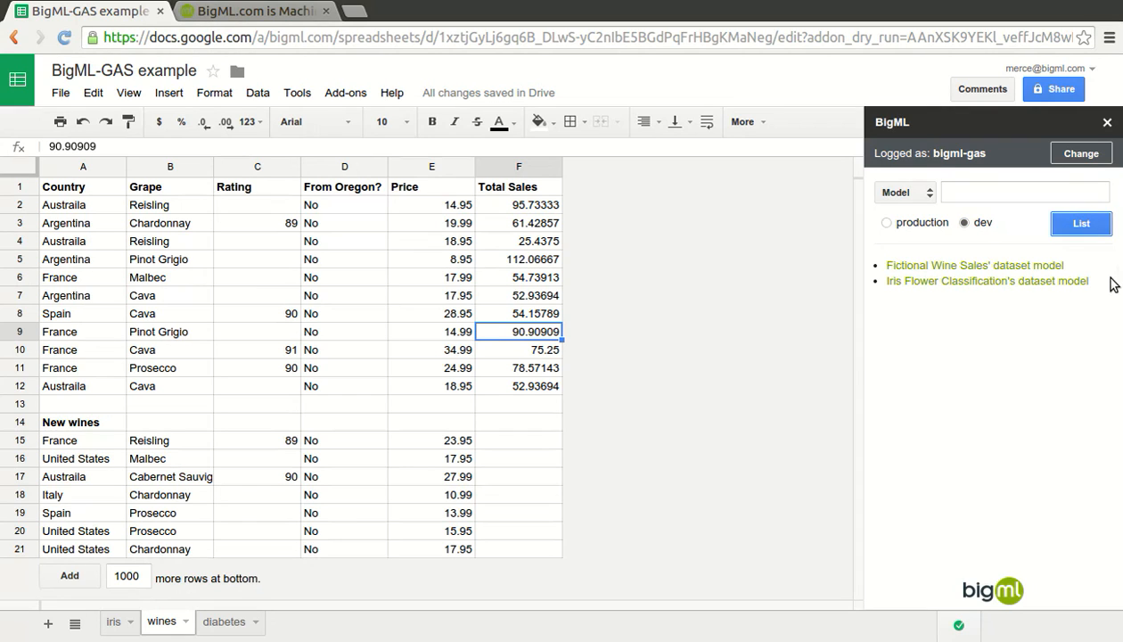
{"action": "left_click", "coordinate": [1091, 267]}
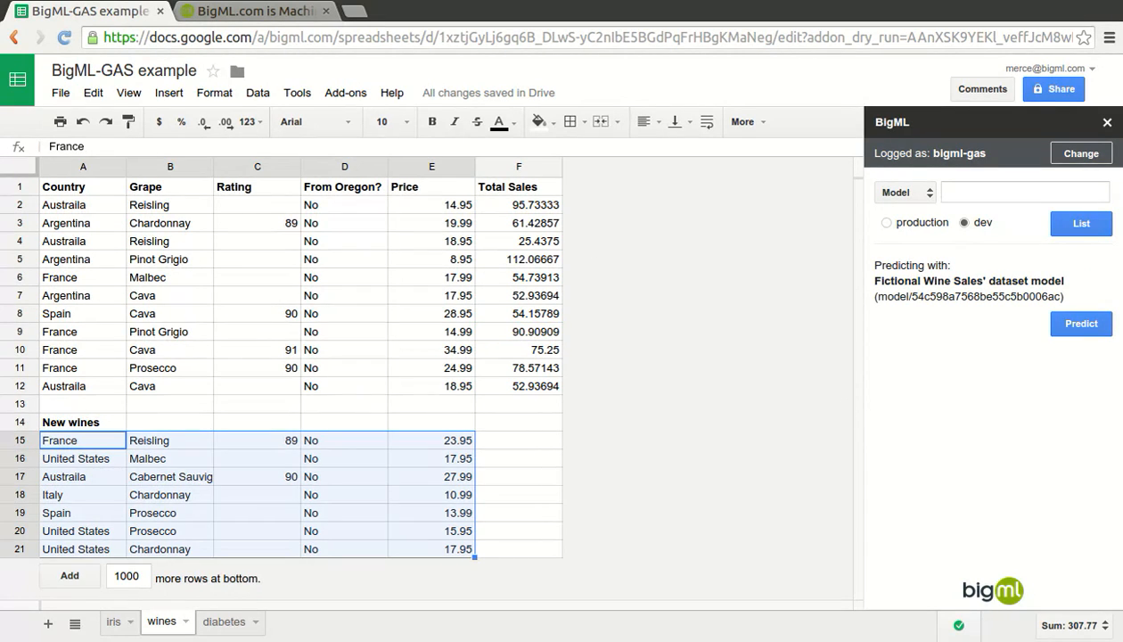
{"action": "left_click", "coordinate": [1081, 324]}
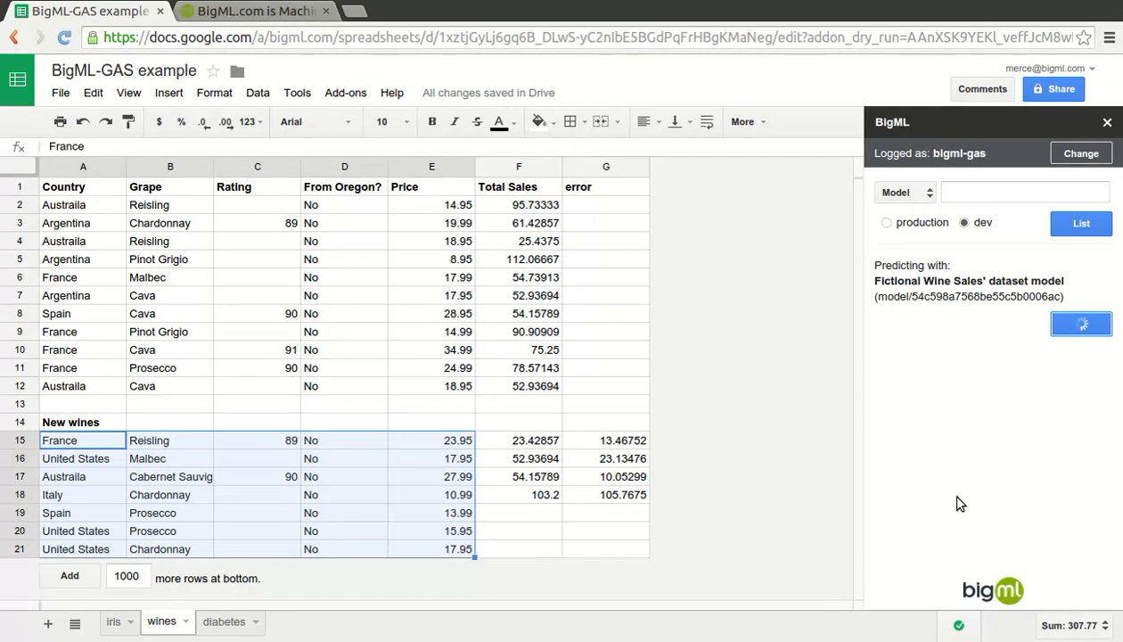
Go to the diabetes sheet and list the development clusters in the BigML add-on
{"action": "left_click", "coordinate": [223, 621]}
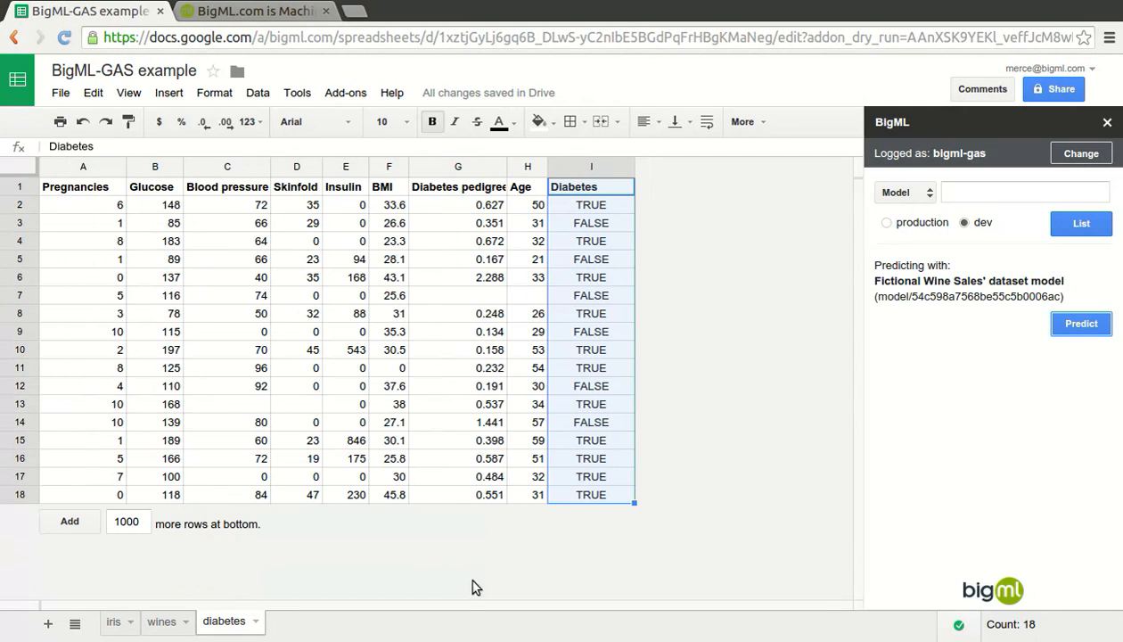
{"action": "left_click", "coordinate": [909, 192]}
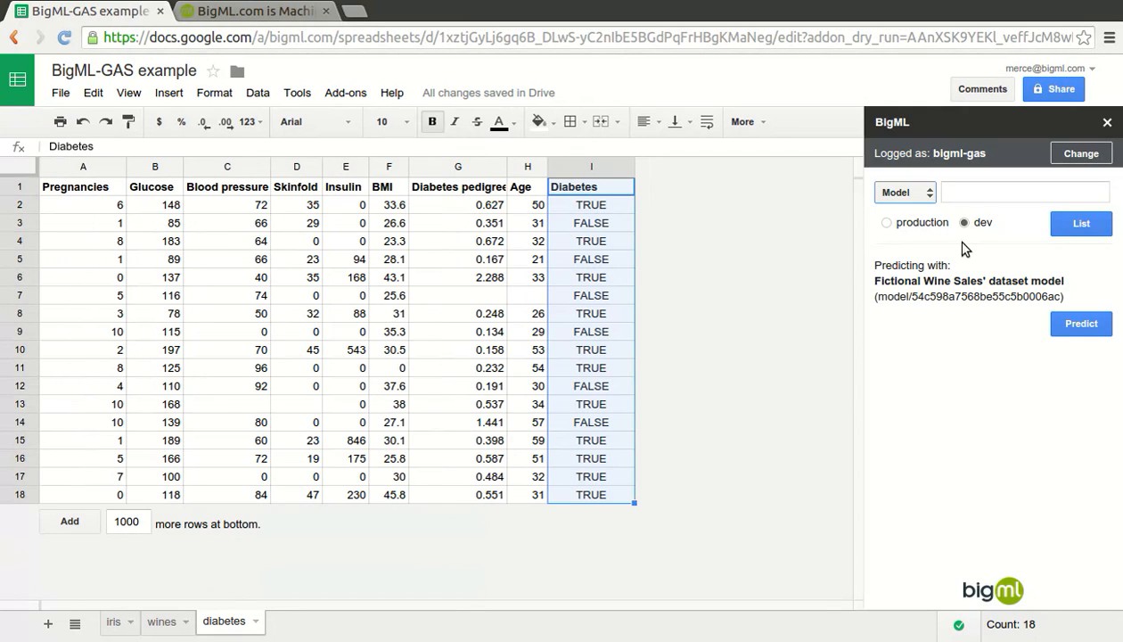
{"action": "left_click", "coordinate": [905, 227]}
{"action": "left_click", "coordinate": [1081, 223]}
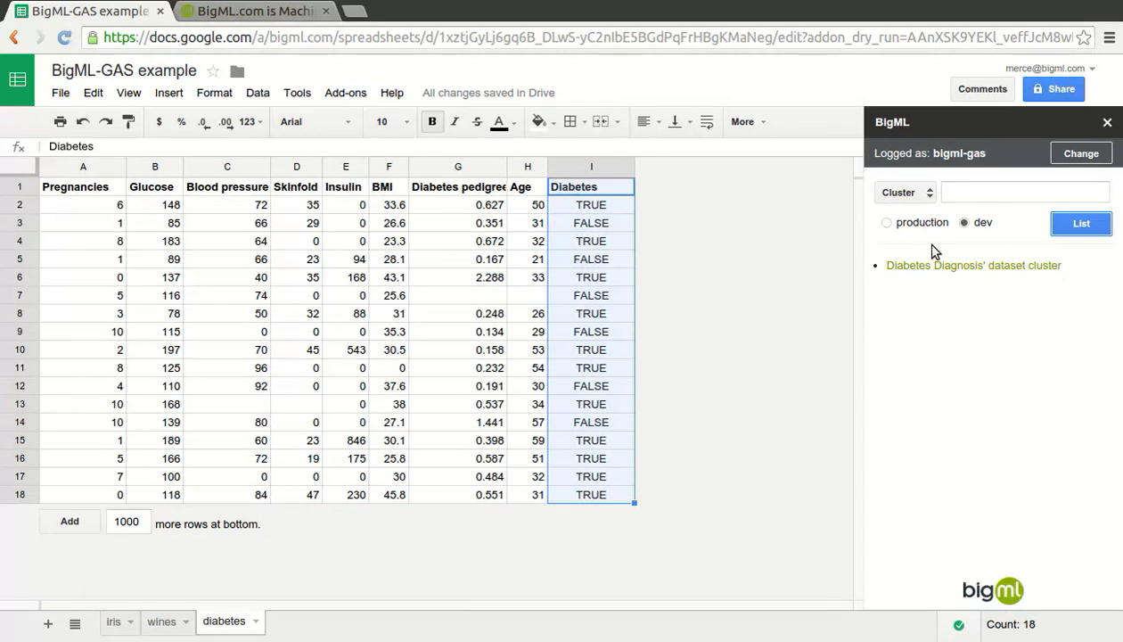
Run a prediction on A1:I18 of the diabetes sheet using the Diabetes Diagnosis' dataset cluster
{"action": "left_click", "coordinate": [98, 188]}
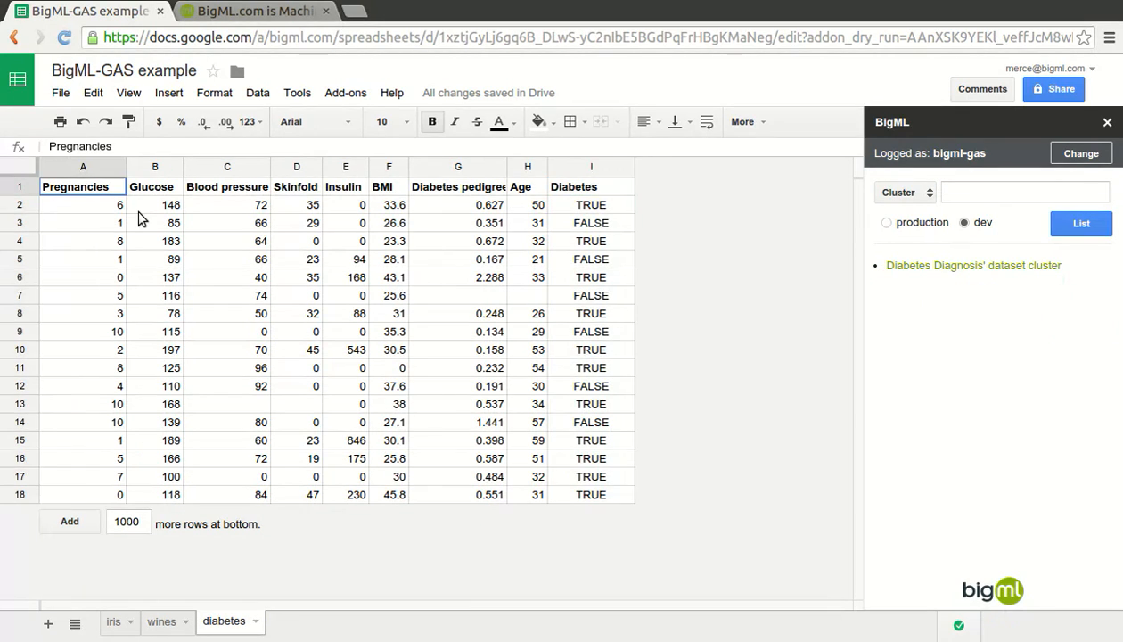
{"action": "left_click_drag", "start_coordinate": [139, 212], "coordinate": [649, 521]}
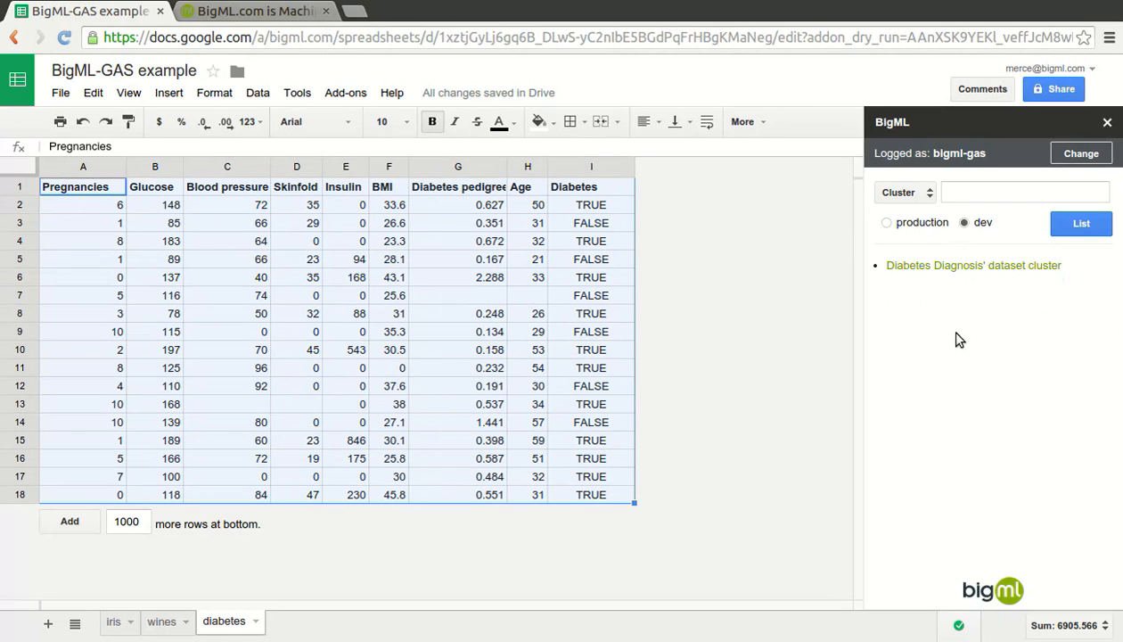
{"action": "left_click", "coordinate": [978, 265]}
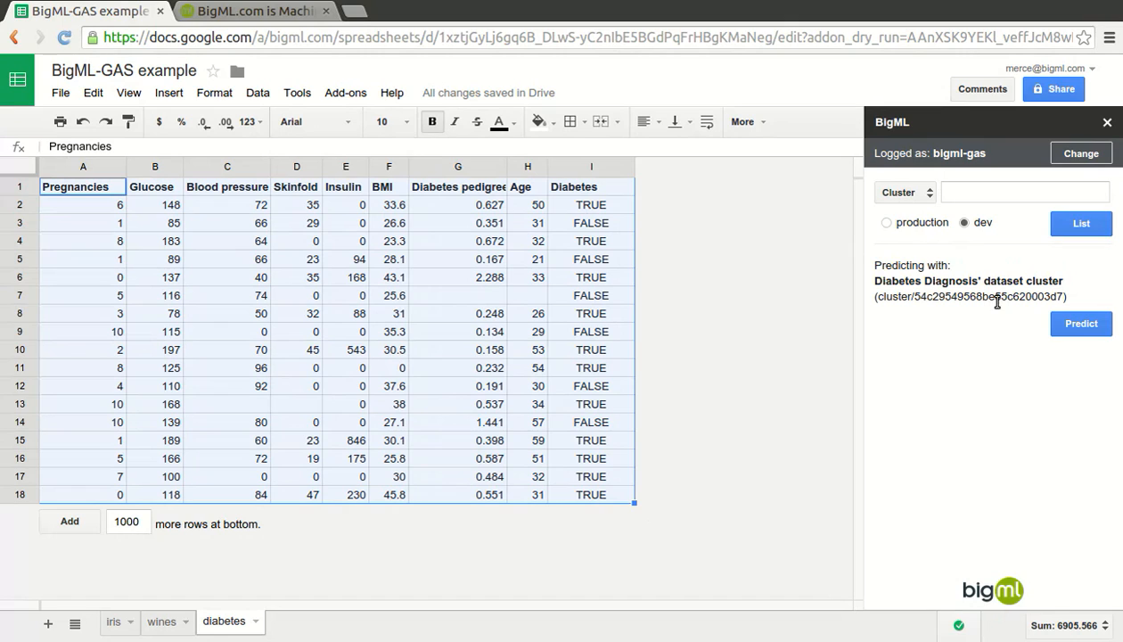
{"action": "left_click", "coordinate": [1074, 325]}
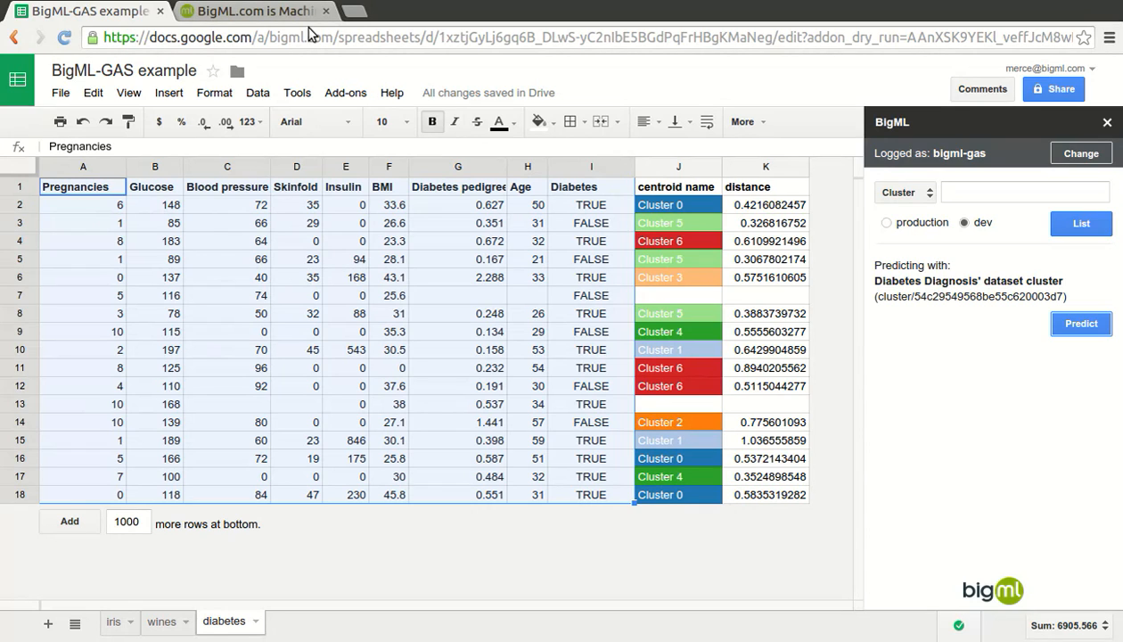
Switch to the BigML website and log in to reach the dashboard's sources list
{"action": "left_click", "coordinate": [345, 92]}
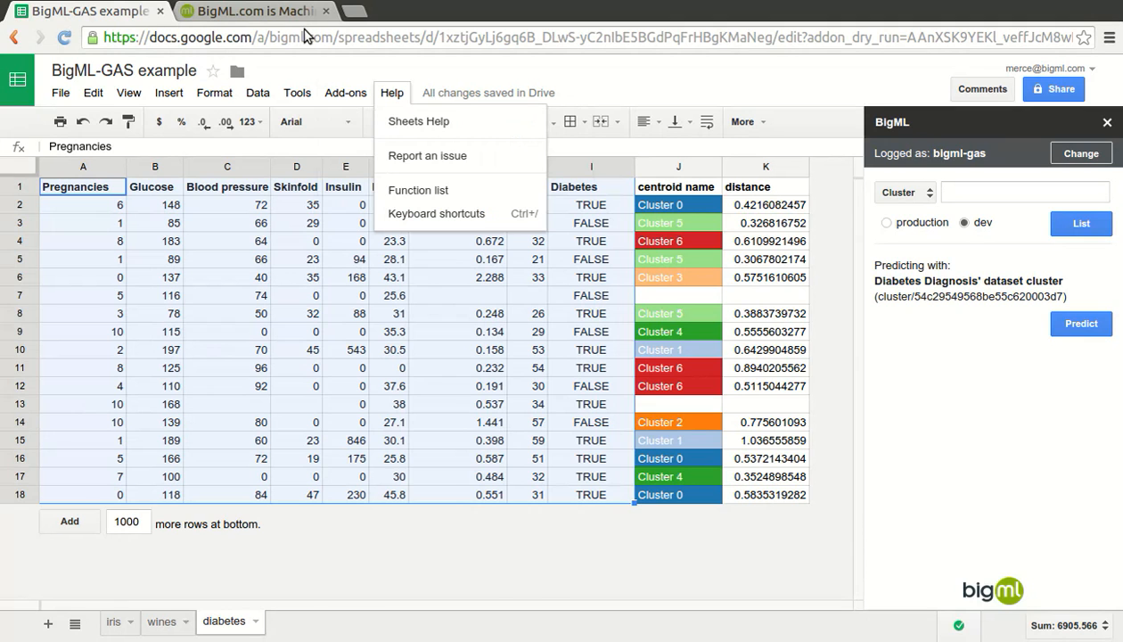
{"action": "key", "text": "ctrl+Tab"}
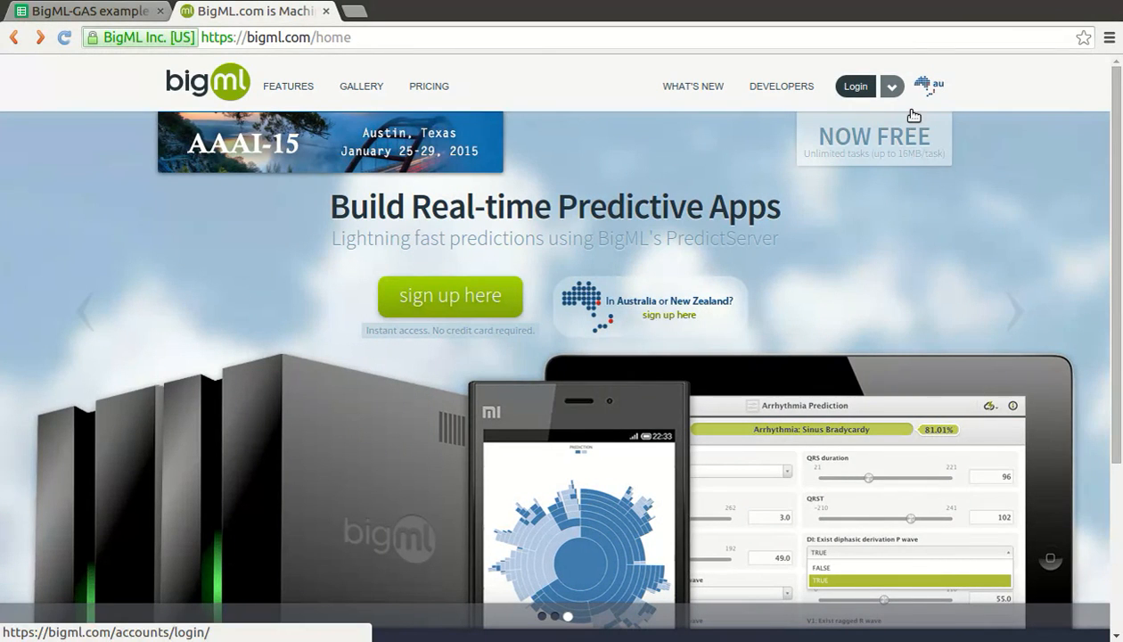
{"action": "left_click", "coordinate": [913, 116]}
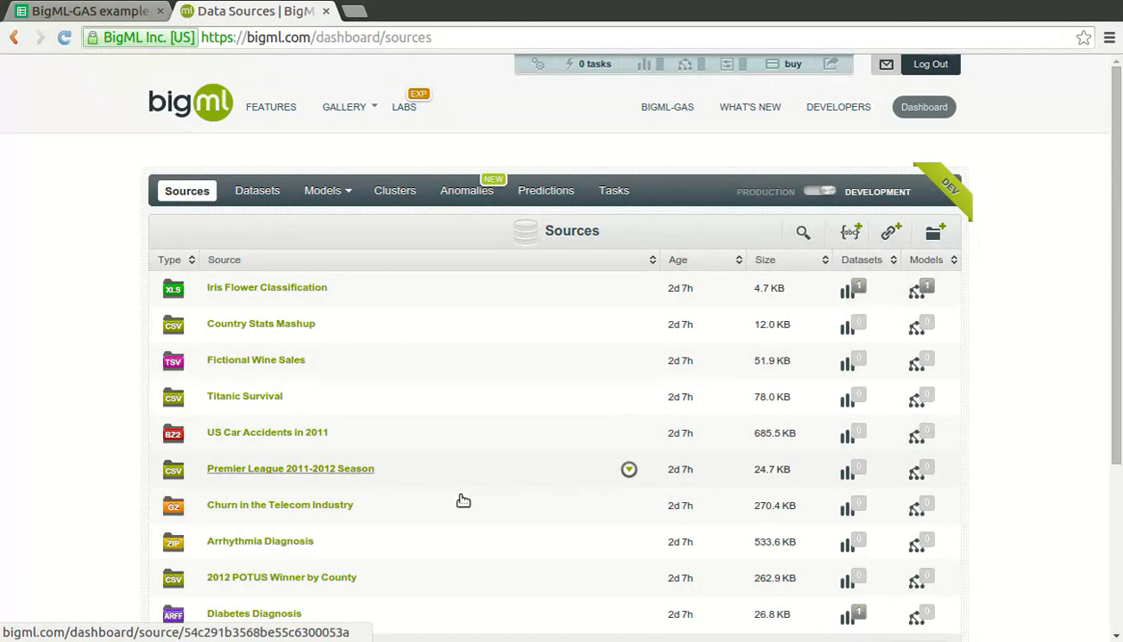
Create a 1-click dataset from the Fictional Wine Sales source and build a 1-click model from it
{"action": "left_click", "coordinate": [628, 360]}
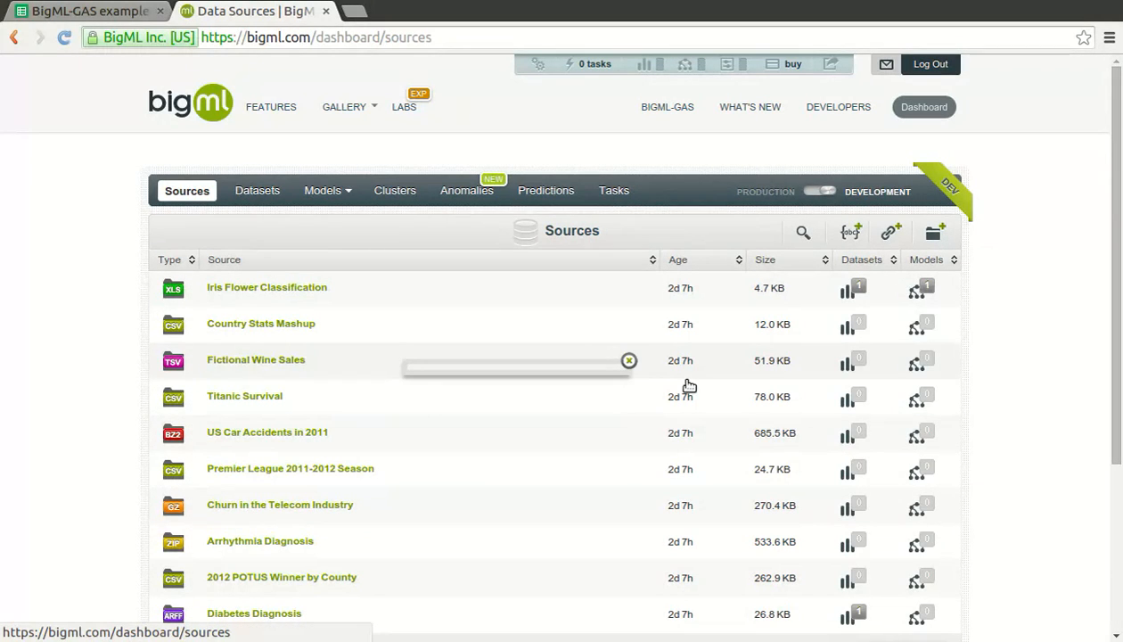
{"action": "left_click", "coordinate": [639, 401]}
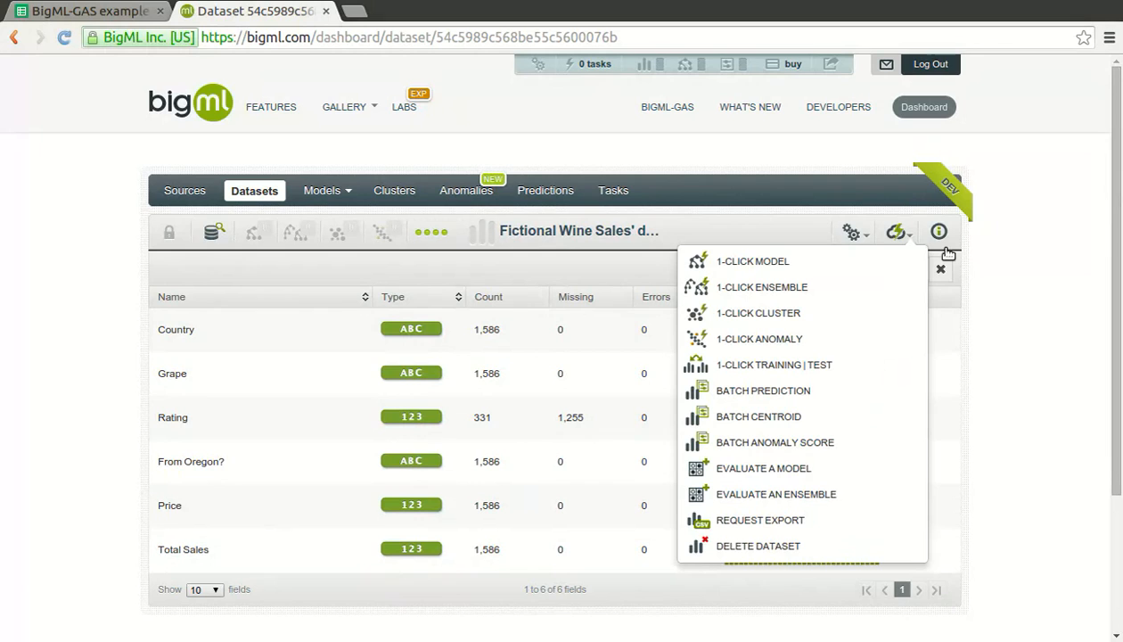
{"action": "left_click", "coordinate": [922, 261]}
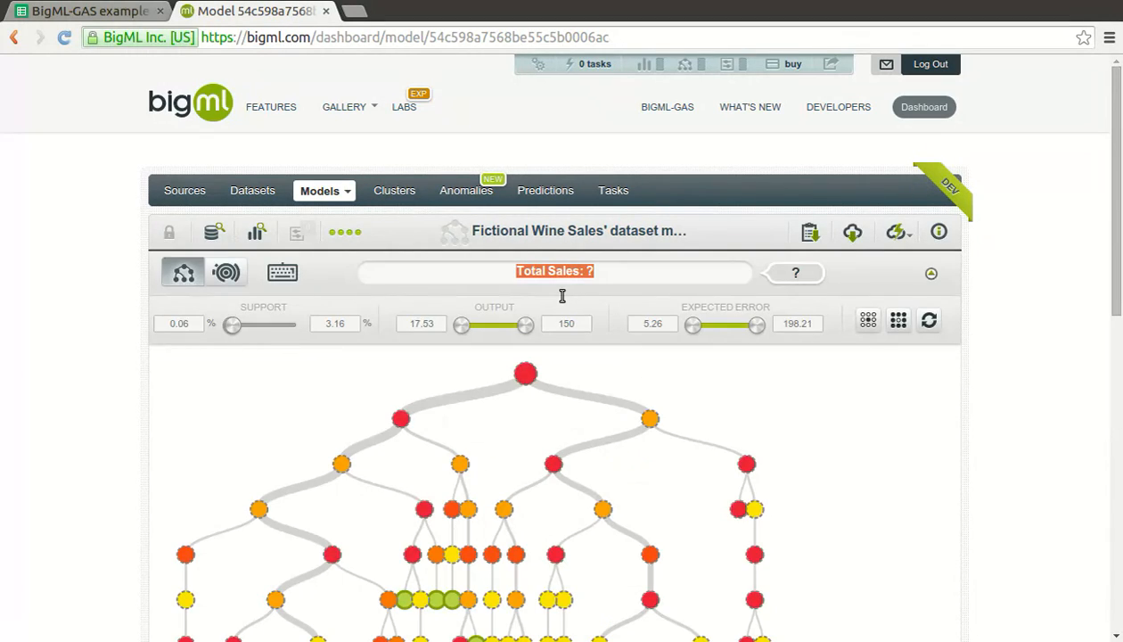
Examine a prediction path in the wine sales model and the decision tree of the Iris Flower Classification's dataset model
{"action": "scroll", "coordinate": [923, 407], "scroll_direction": "down", "scroll_amount": 2}
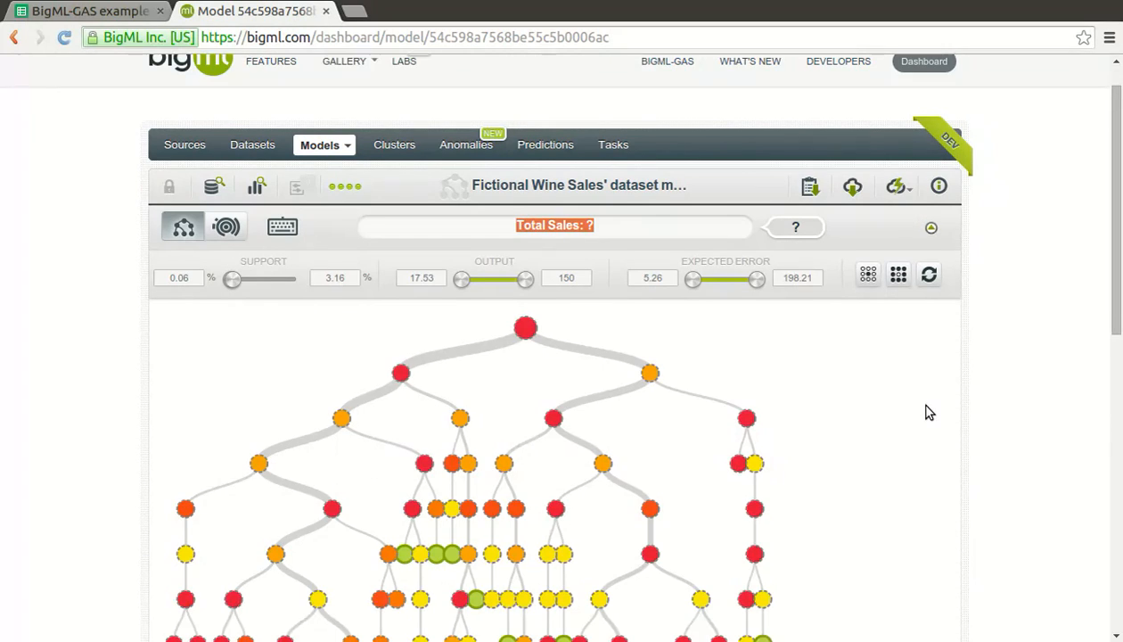
{"action": "mouse_move", "coordinate": [827, 626]}
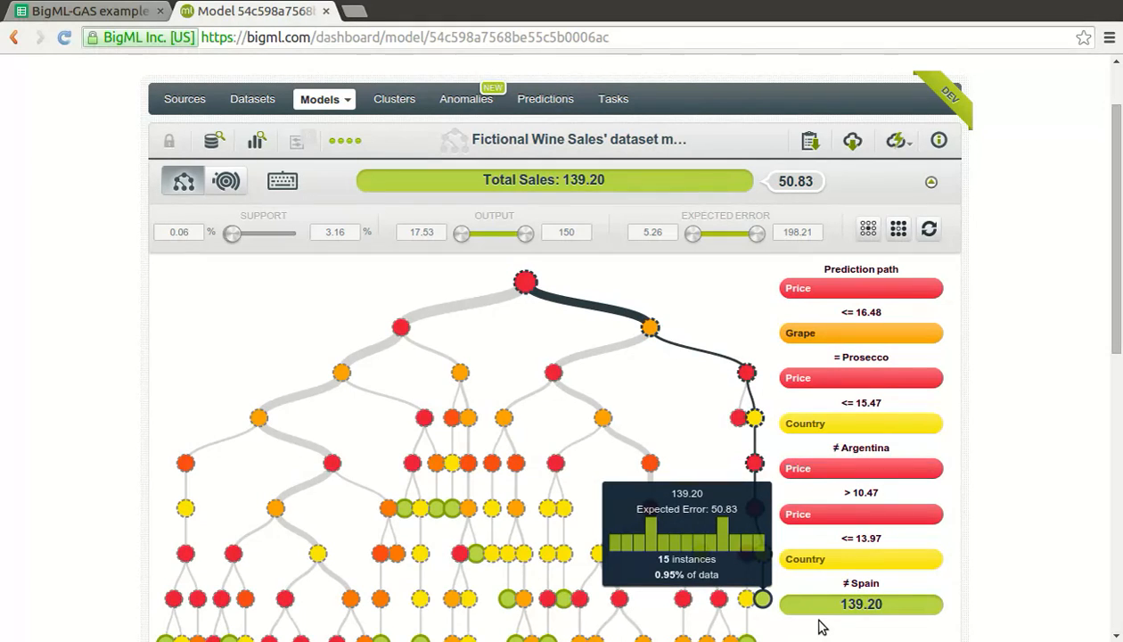
{"action": "left_click", "coordinate": [334, 100]}
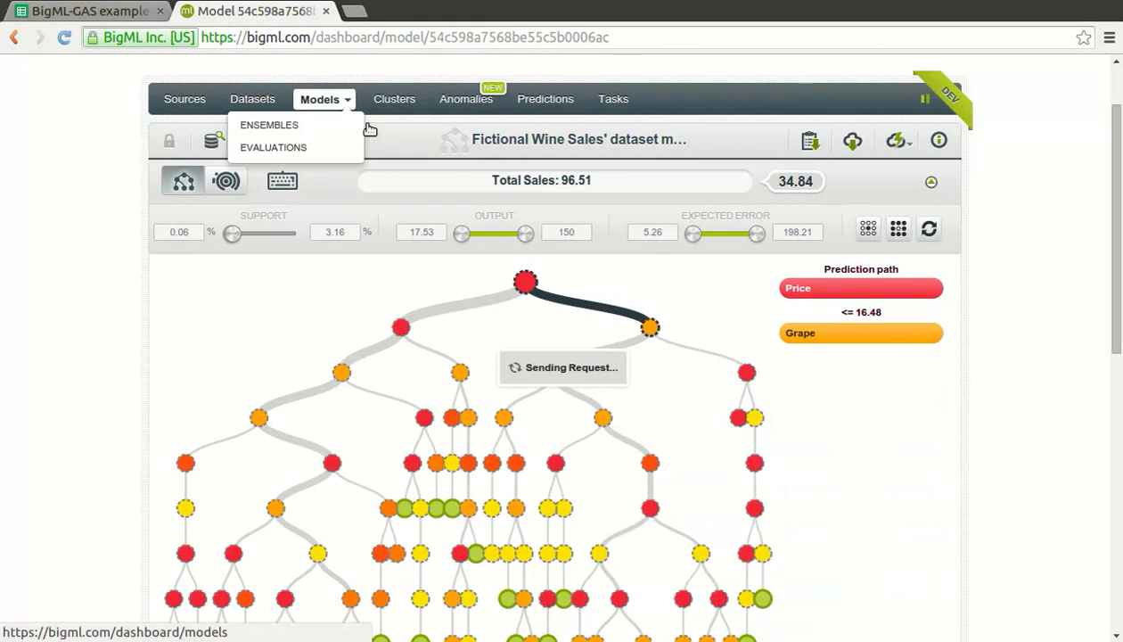
{"action": "left_click", "coordinate": [370, 130]}
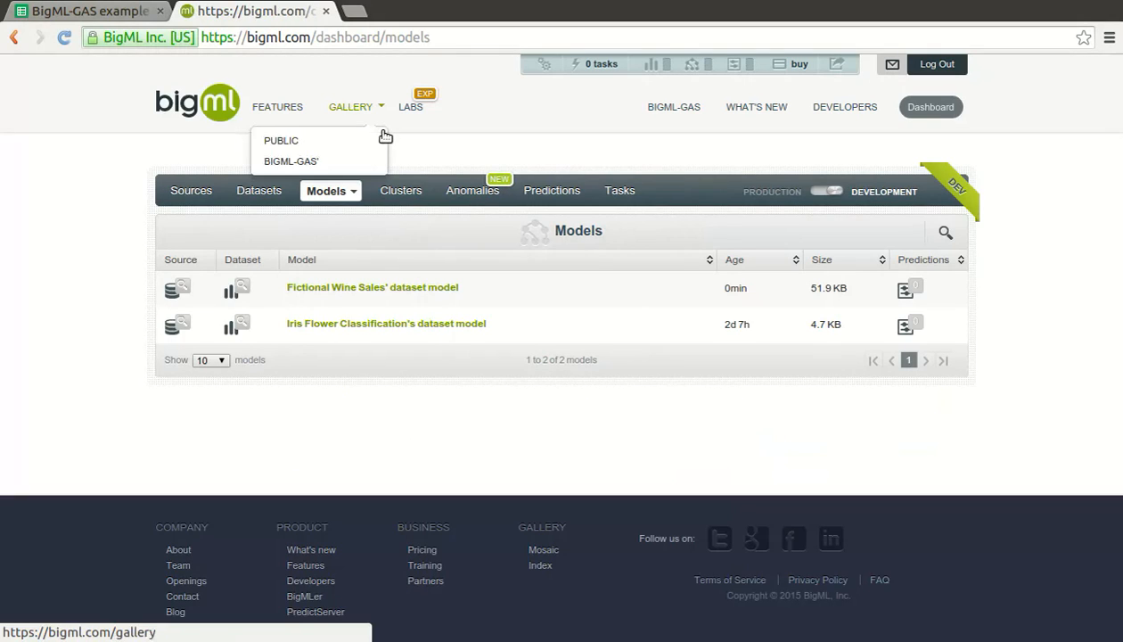
{"action": "left_click", "coordinate": [400, 329]}
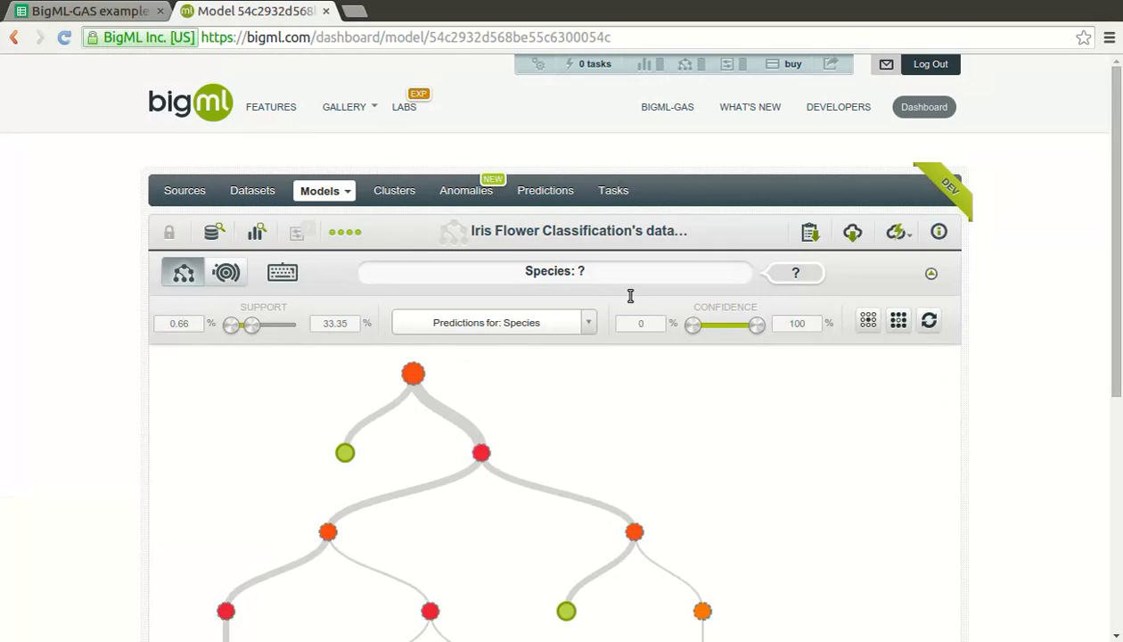
{"action": "triple_click", "coordinate": [553, 283]}
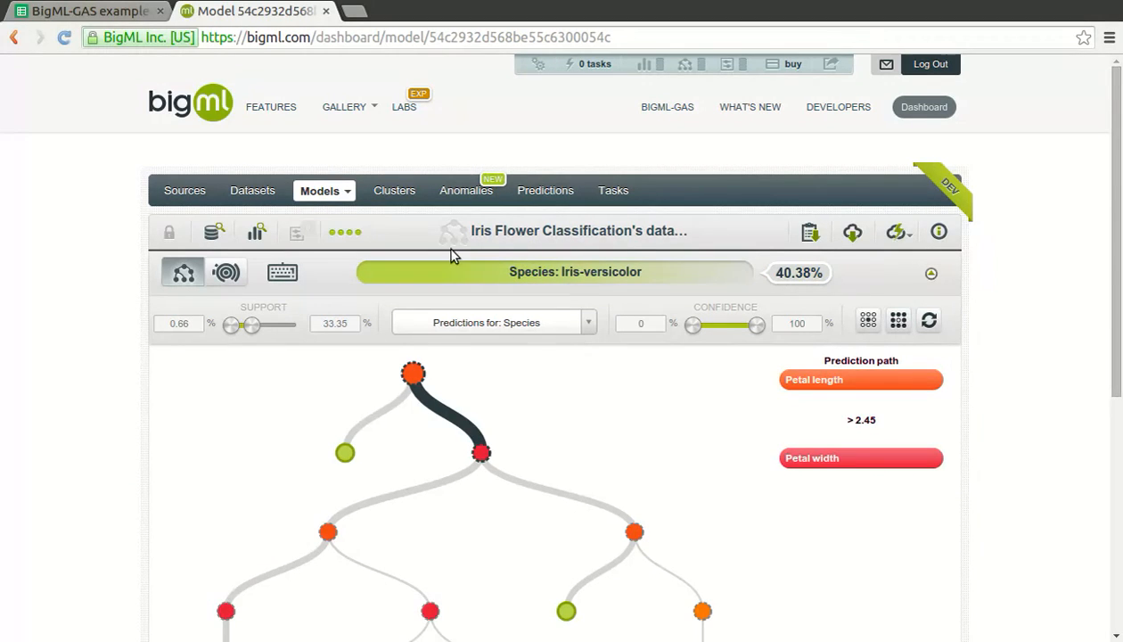
Open the Diabetes Diagnosis' dataset cluster and examine its clusters and centroid details
{"action": "left_click", "coordinate": [394, 190]}
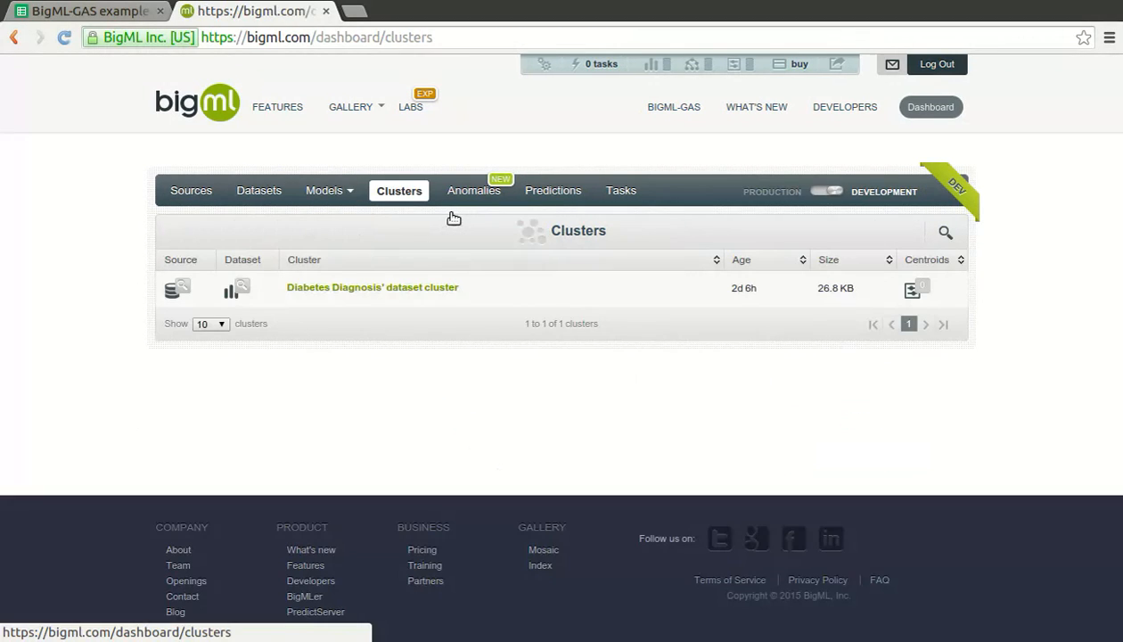
{"action": "left_click", "coordinate": [443, 320]}
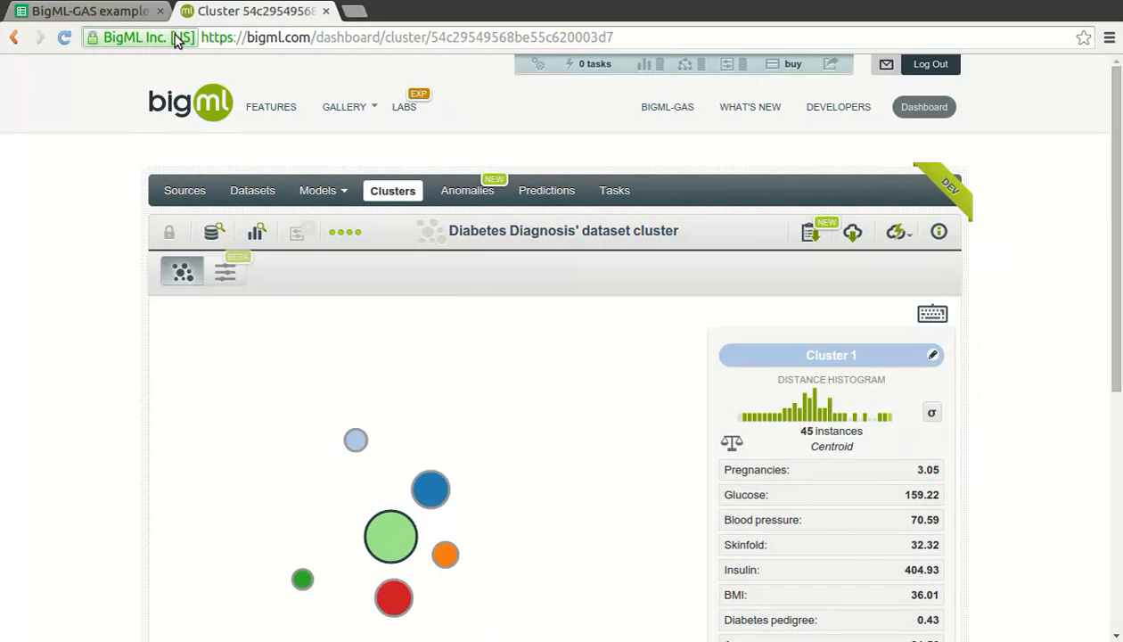
Switch back to the Google Sheets iris sheet and launch the BigML add-on's Predict tool
{"action": "key", "text": "ctrl+shift+Tab"}
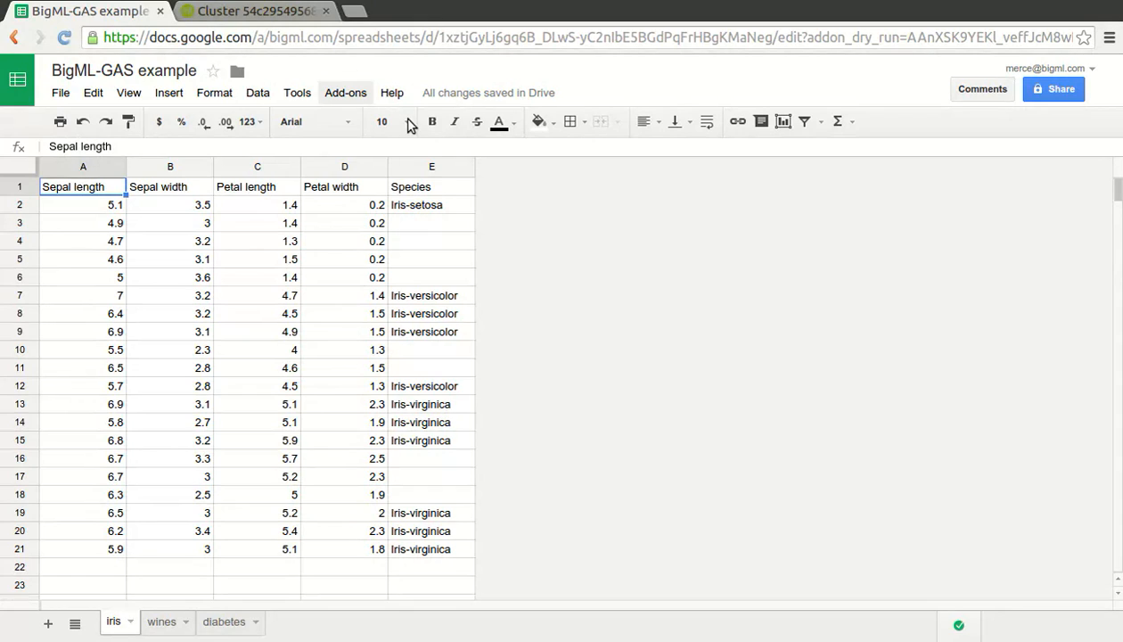
{"action": "left_click", "coordinate": [346, 93]}
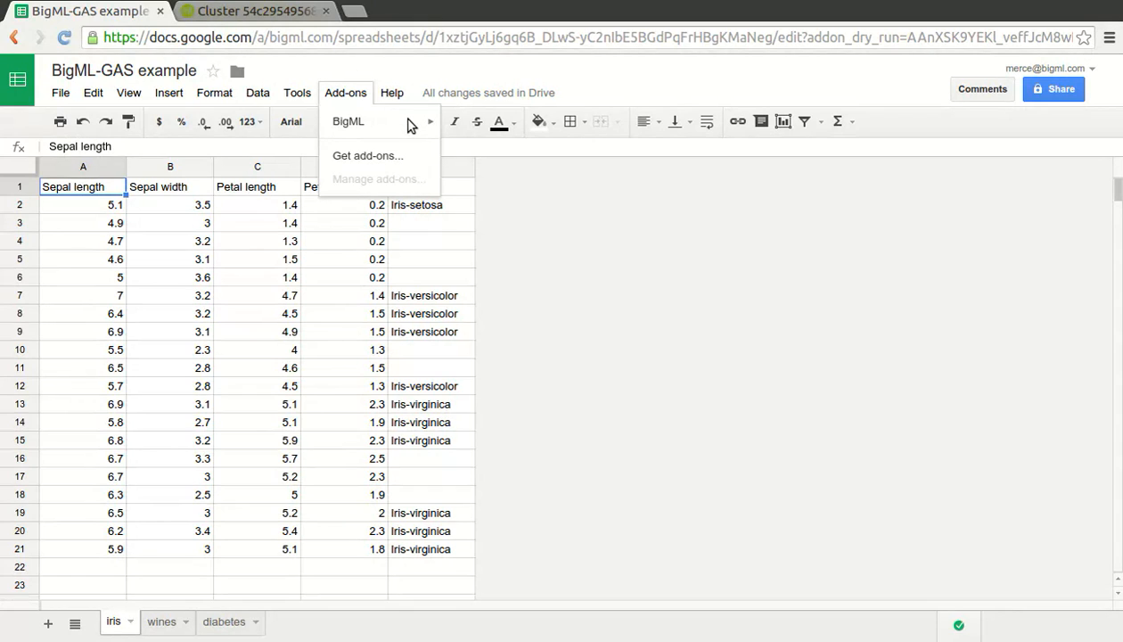
{"action": "mouse_move", "coordinate": [410, 125]}
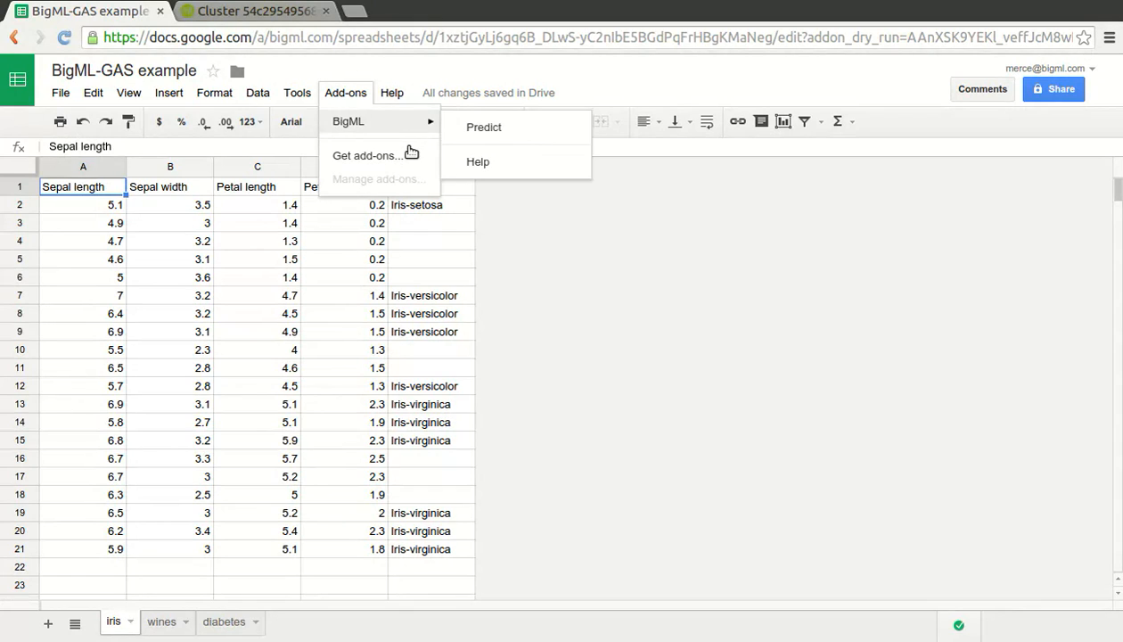
{"action": "left_click", "coordinate": [535, 130]}
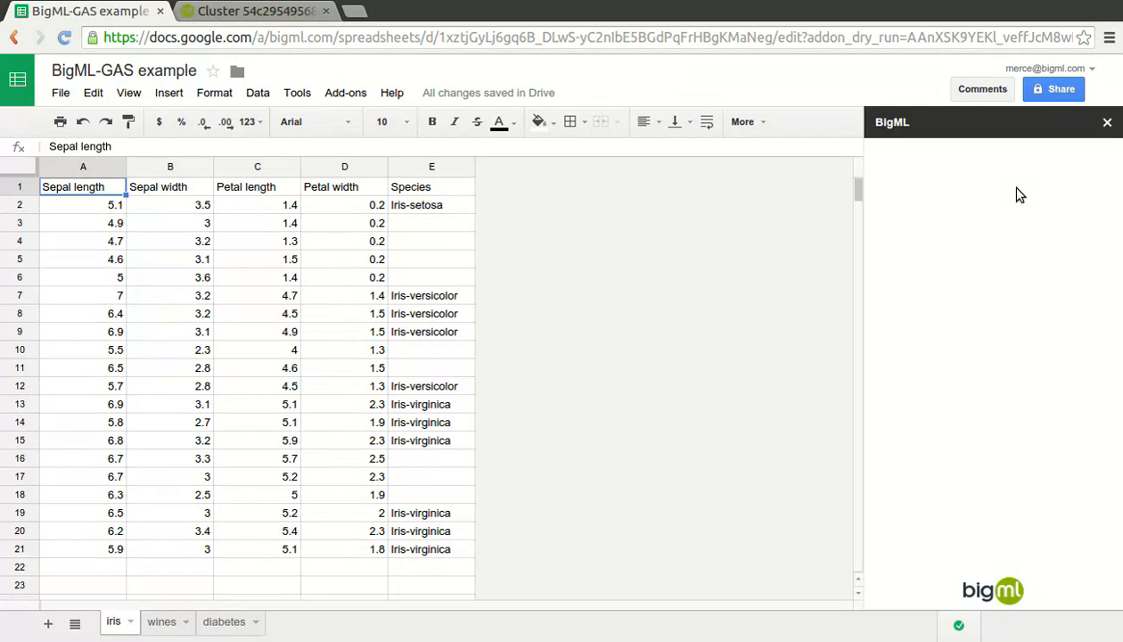
Show the account's API key details on the BigML website and copy the API key
{"action": "left_click", "coordinate": [1017, 189]}
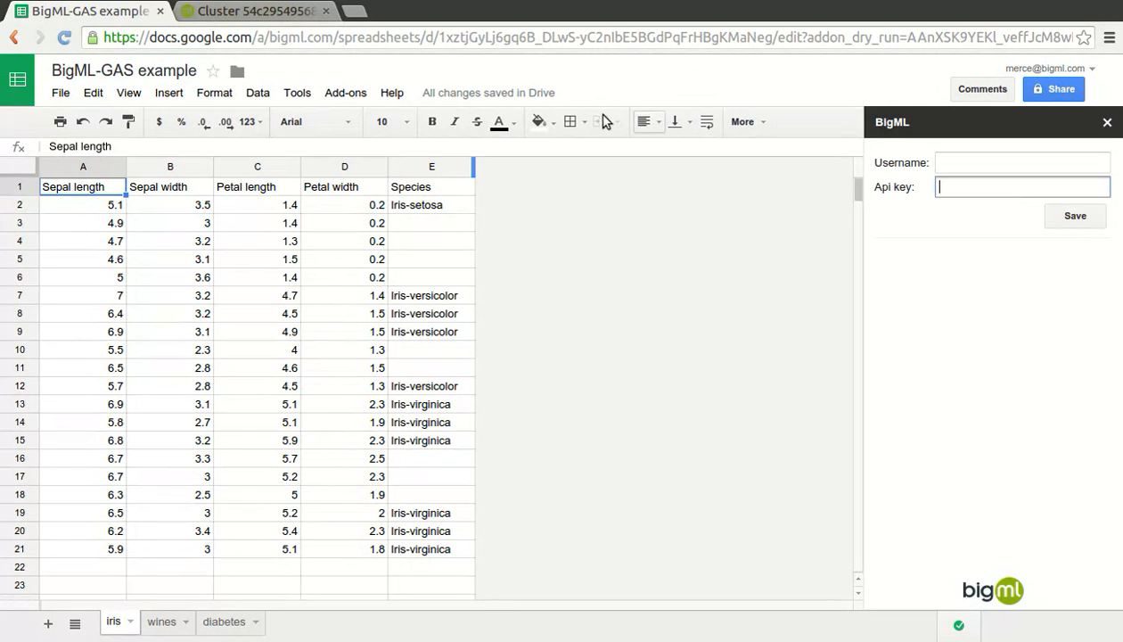
{"action": "left_click", "coordinate": [312, 11]}
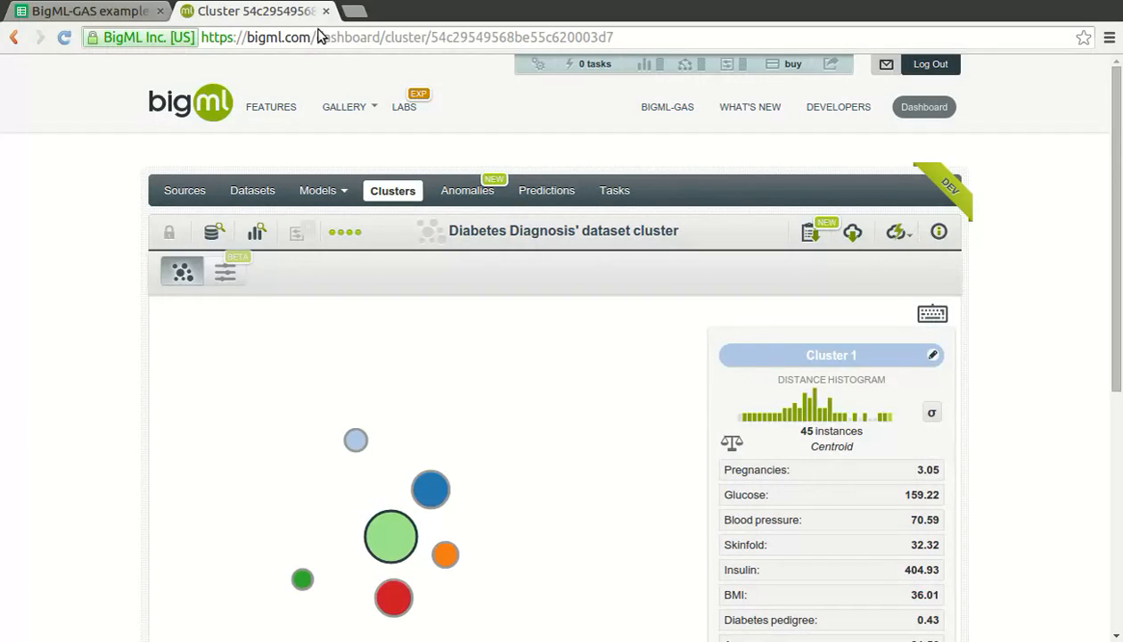
{"action": "left_click", "coordinate": [593, 90]}
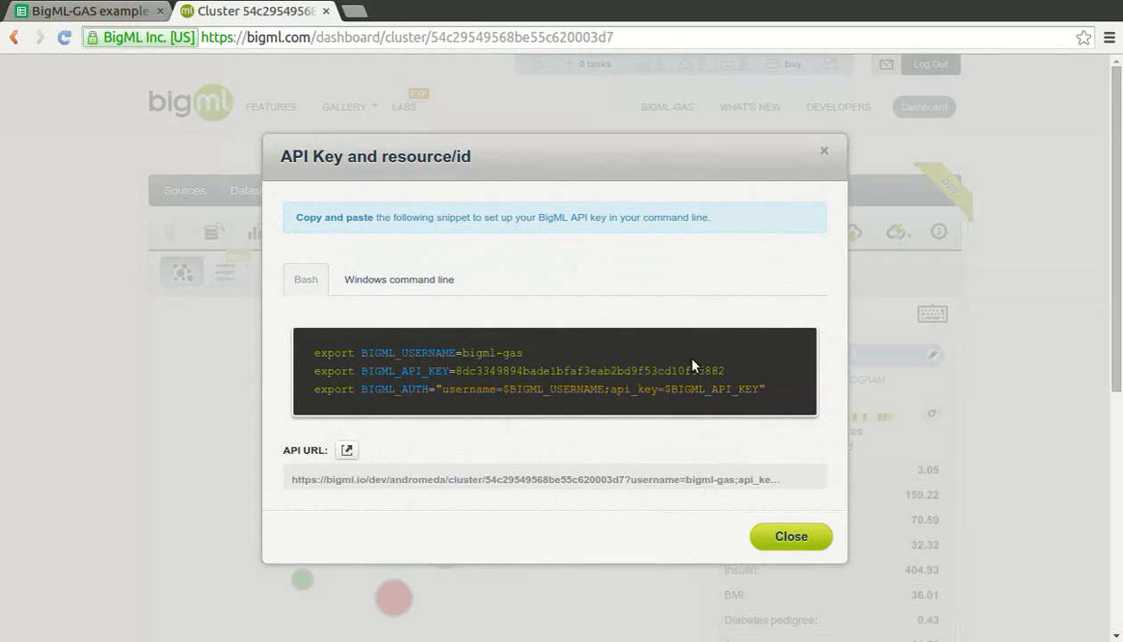
{"action": "left_click_drag", "start_coordinate": [726, 371], "coordinate": [455, 372]}
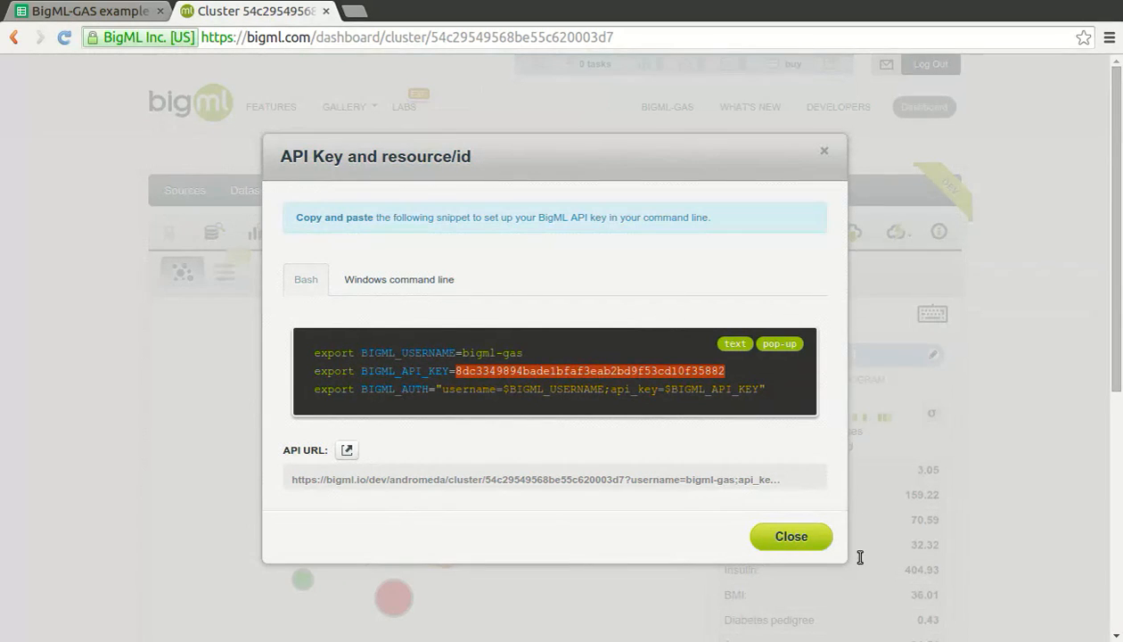
Return to the spreadsheet, paste the API key and enter the account username in the BigML add-on, and save the credentials
{"action": "key", "text": "ctrl+Tab"}
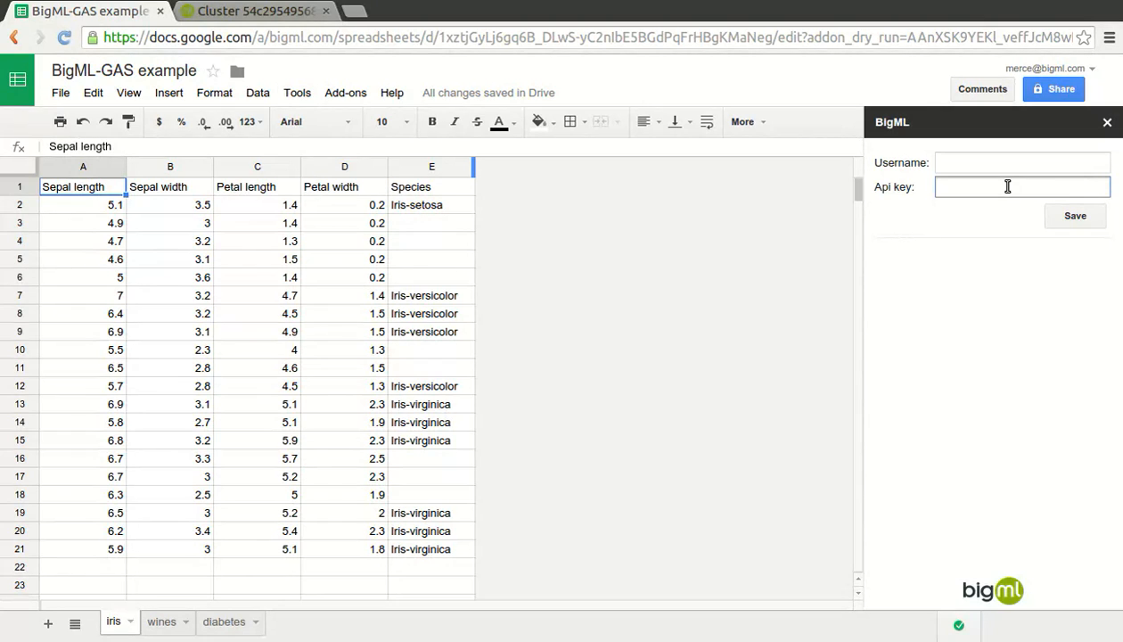
{"action": "key", "text": "ctrl+v"}
{"action": "left_click", "coordinate": [1022, 164]}
{"action": "type", "text": "big"}
{"action": "type", "text": "ml-gas"}
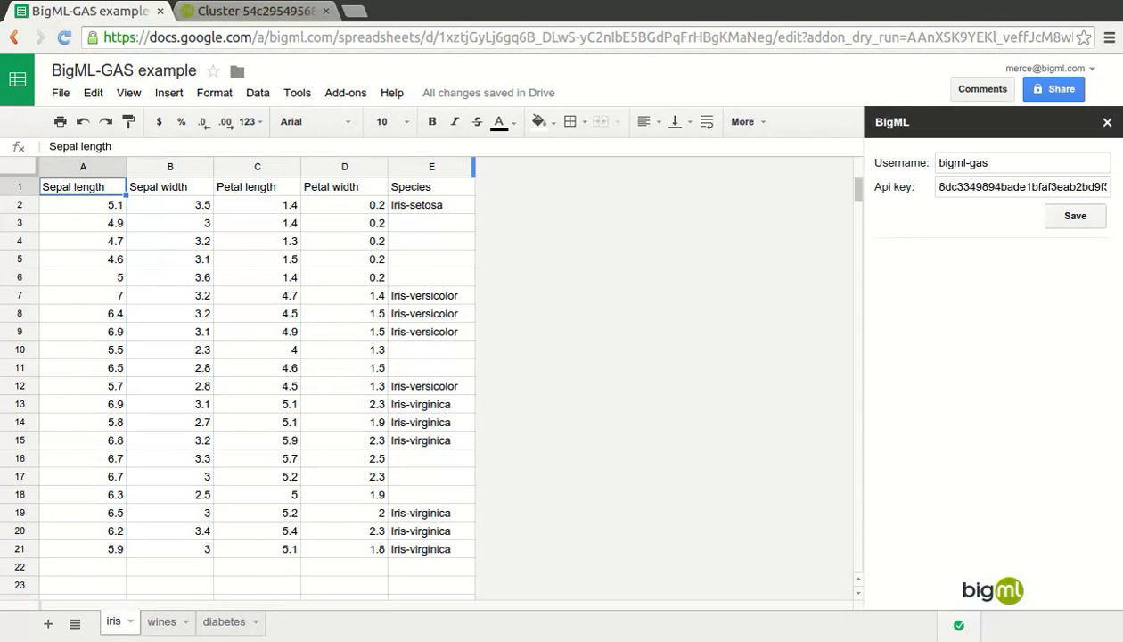
{"action": "left_click", "coordinate": [1074, 215]}
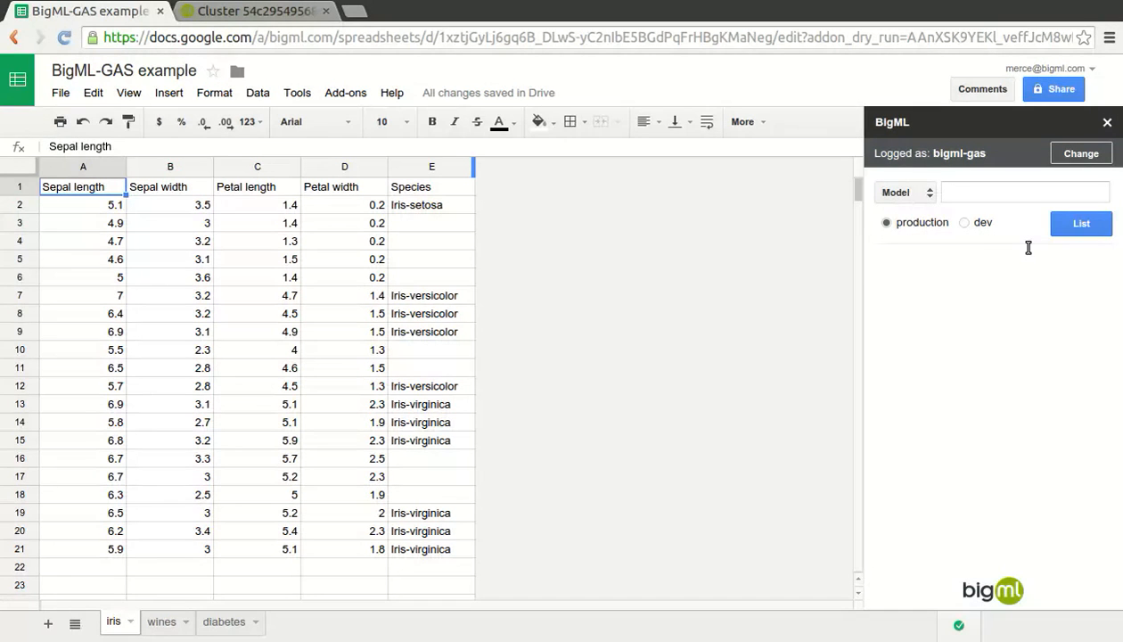
List the development-mode models, choose the Iris Flower Classification's dataset model, and run predictions on all iris data in A1:E21
{"action": "left_click", "coordinate": [965, 222]}
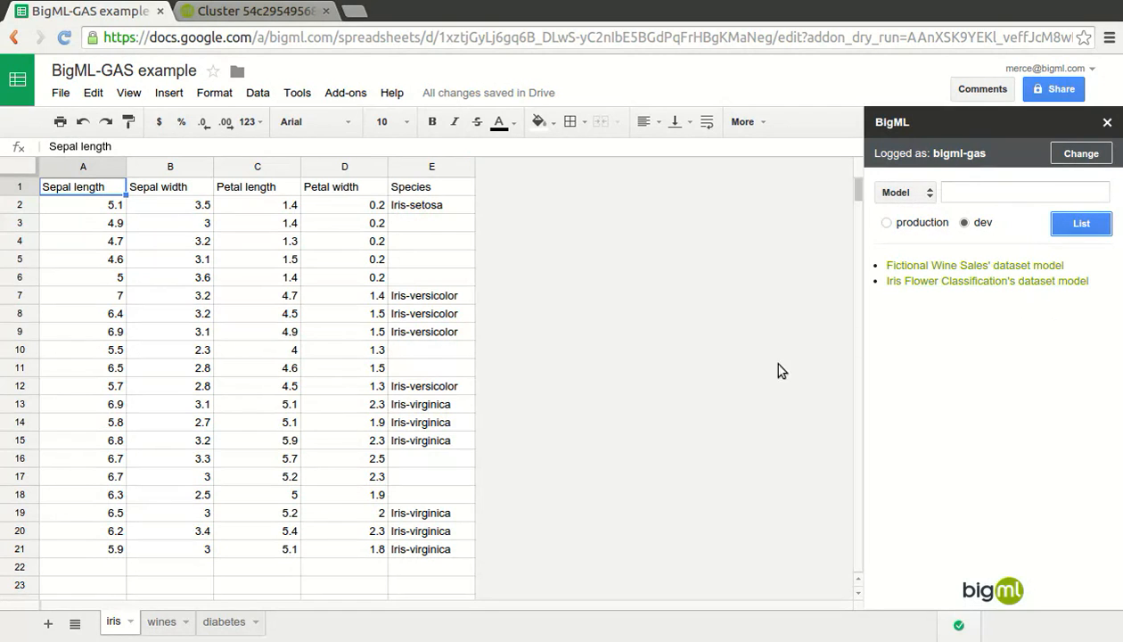
{"action": "left_click", "coordinate": [1015, 306]}
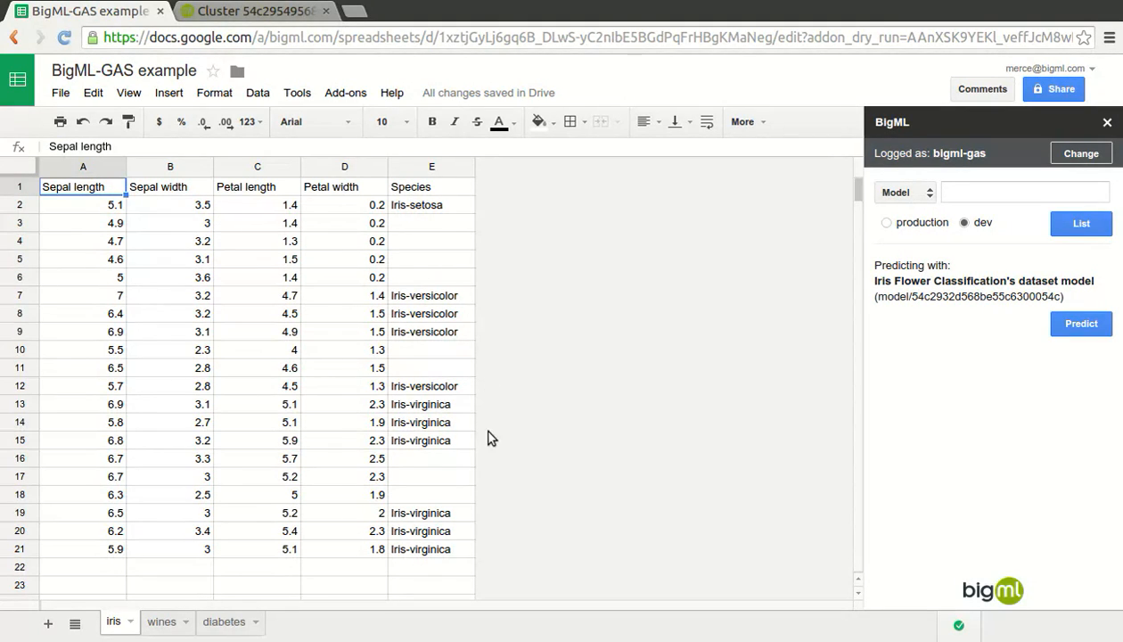
{"action": "key", "text": "ctrl+a"}
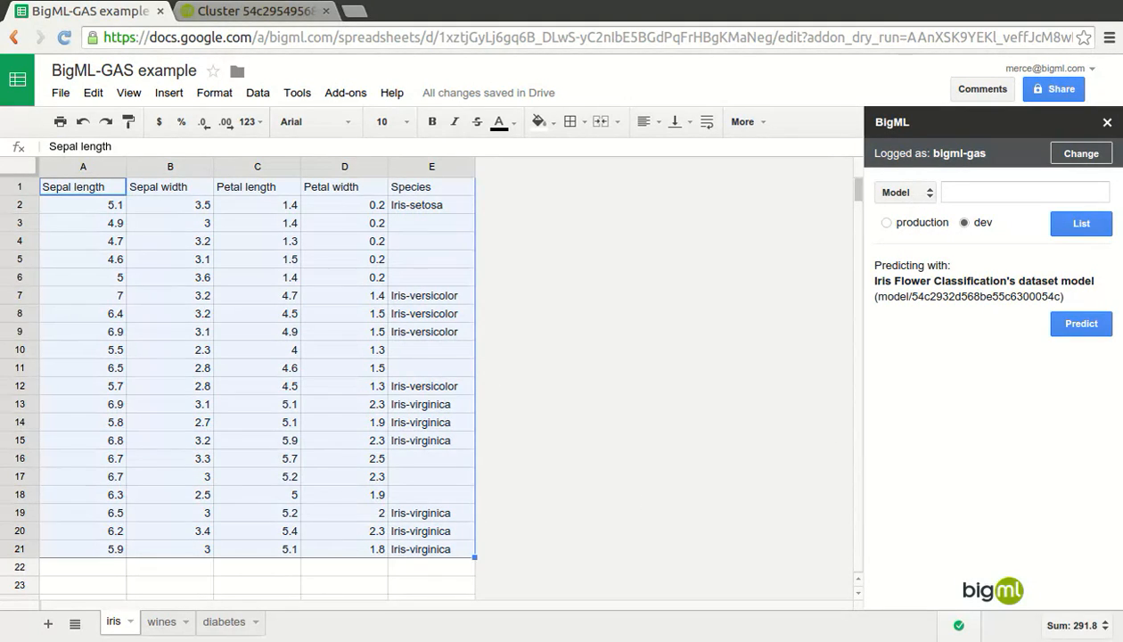
{"action": "left_click", "coordinate": [1081, 323]}
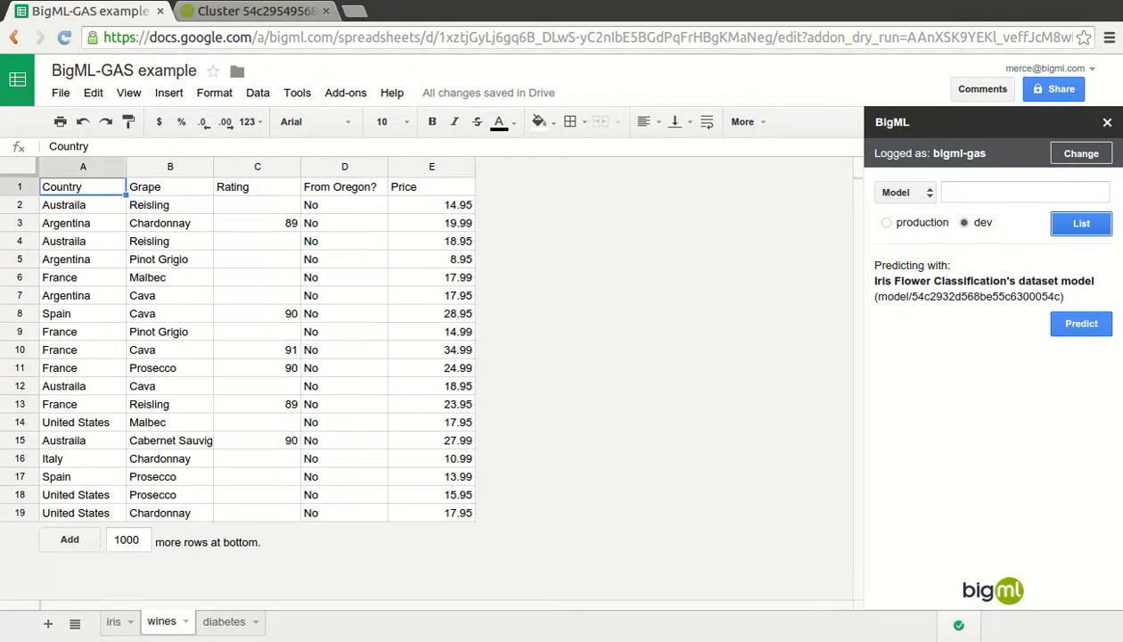
On the wines sheet, choose the Fictional Wine Sales' dataset model and run predictions for the range A1:E12
{"action": "left_click", "coordinate": [1081, 223]}
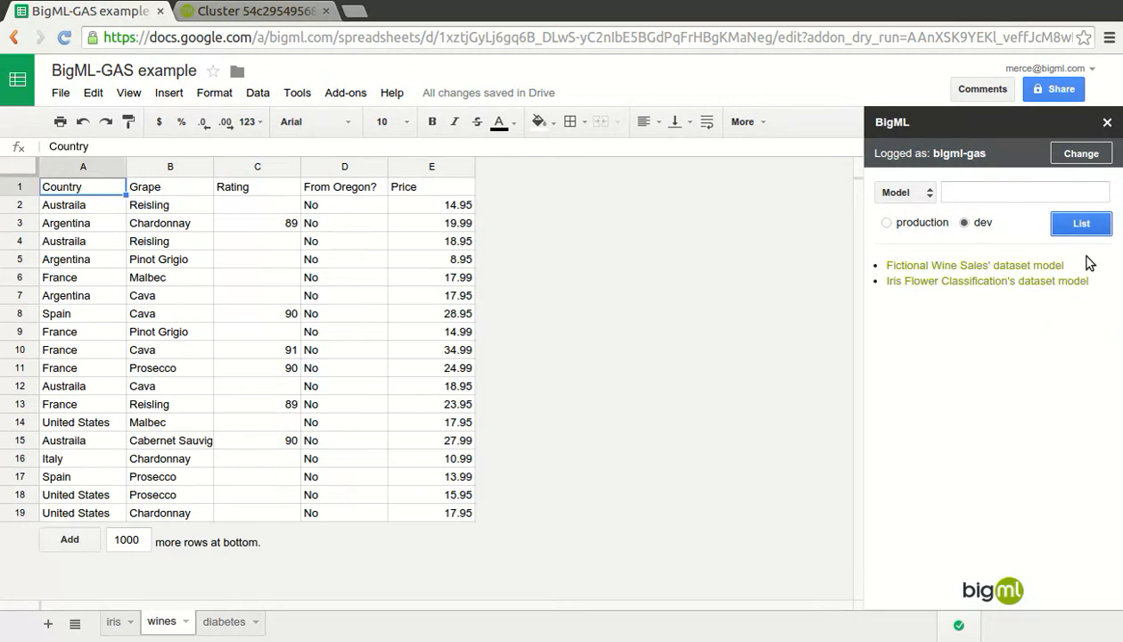
{"action": "left_click", "coordinate": [976, 265]}
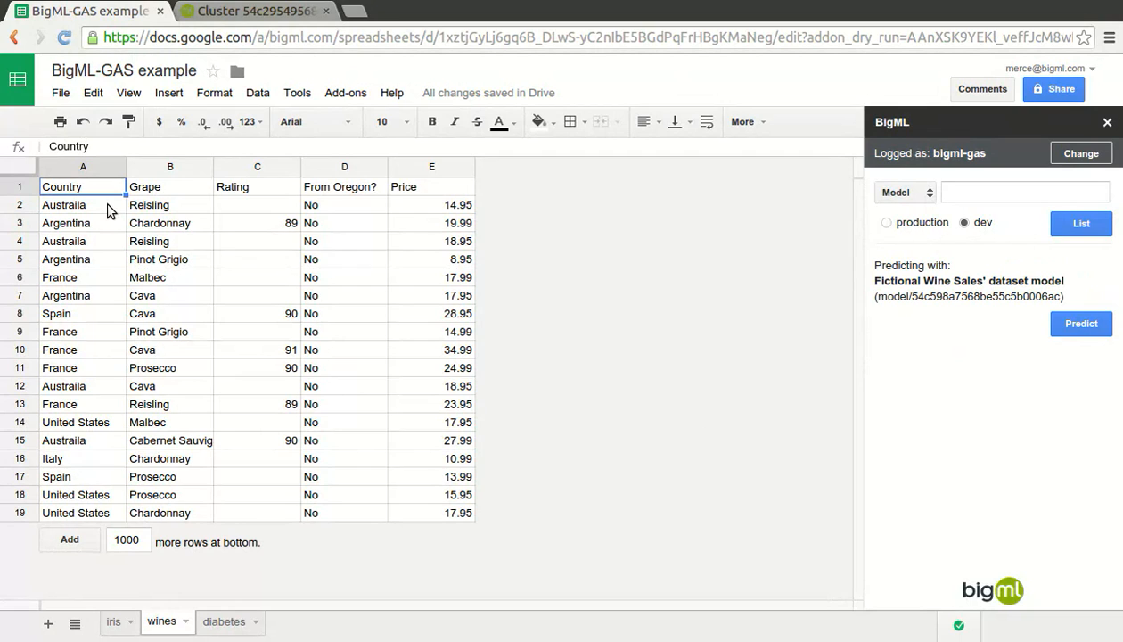
{"action": "left_click_drag", "start_coordinate": [106, 203], "coordinate": [498, 416]}
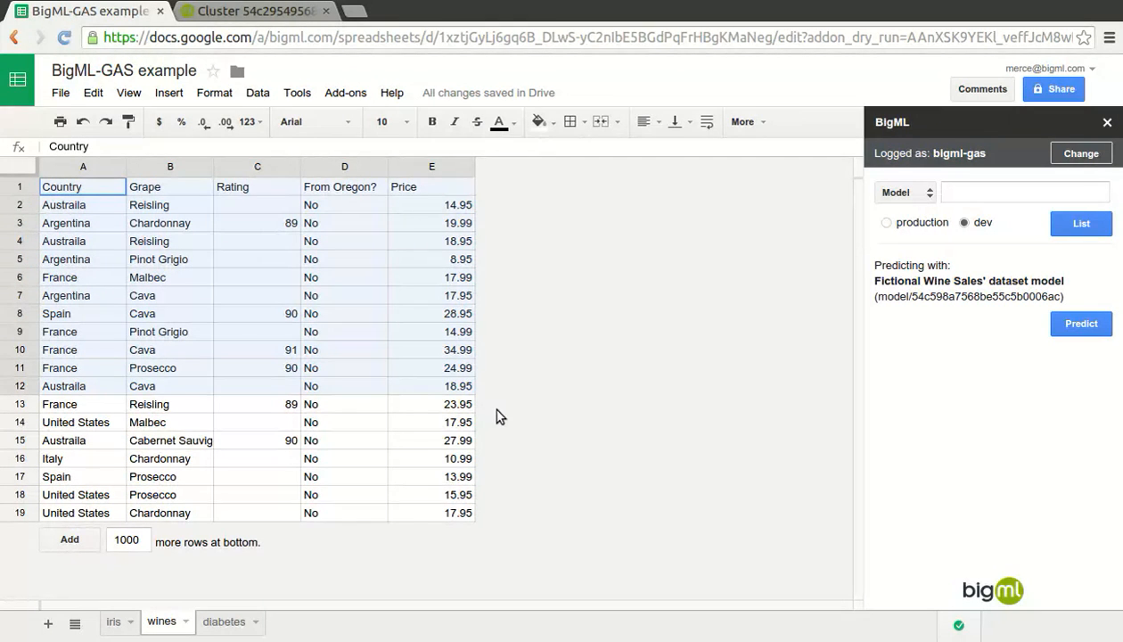
{"action": "left_click", "coordinate": [1081, 323]}
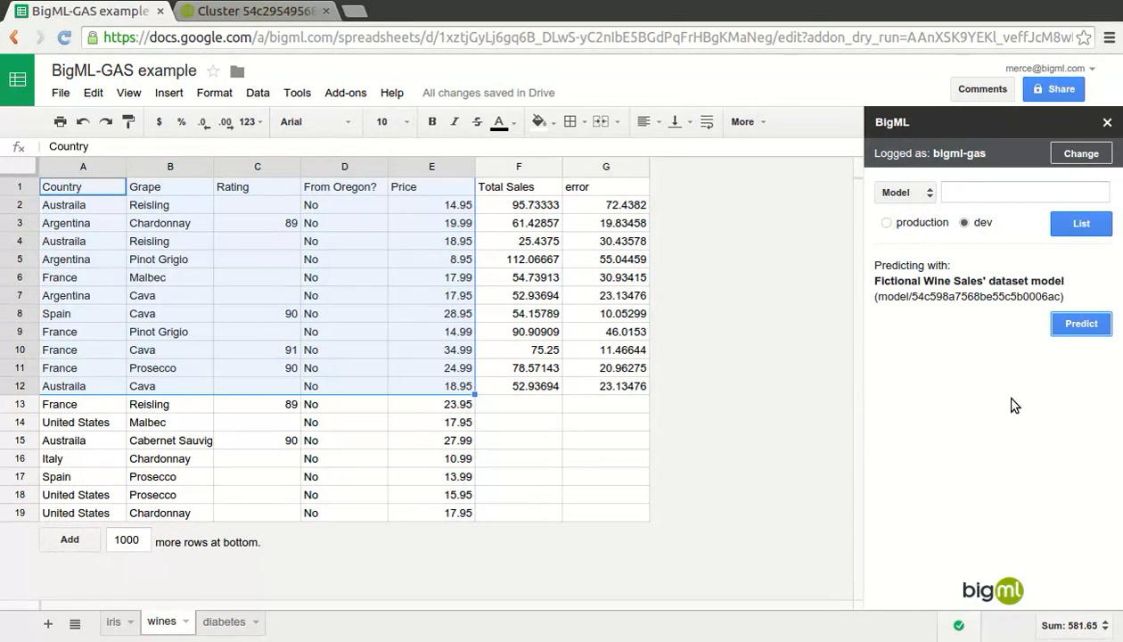
Run the wine sales predictions for the remaining wines in A13:E19
{"action": "left_click", "coordinate": [526, 476]}
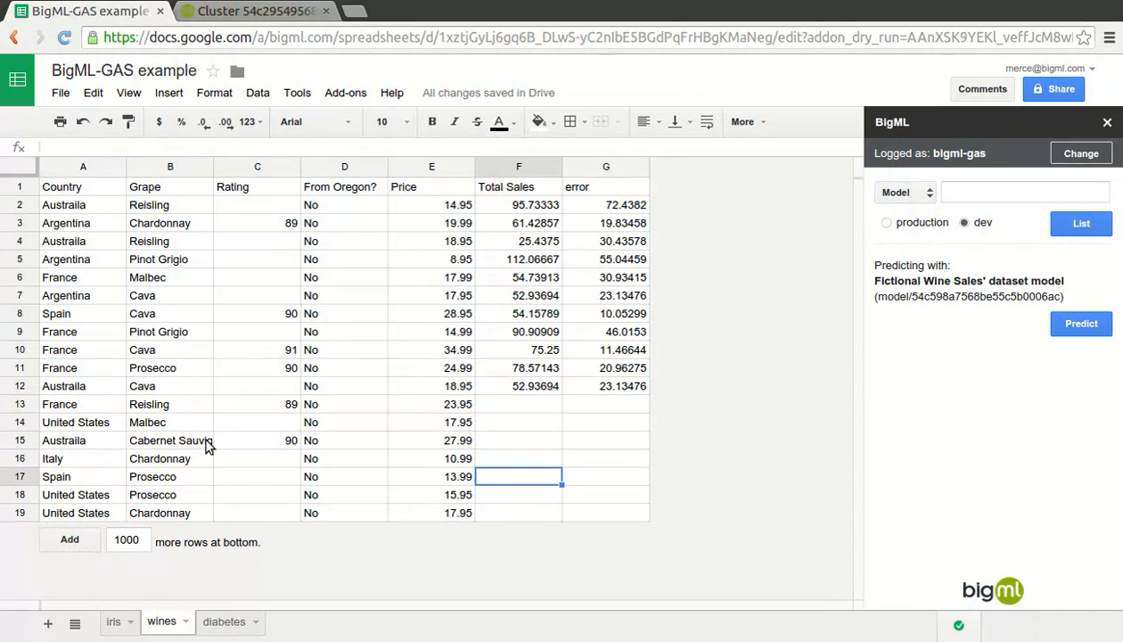
{"action": "left_click_drag", "start_coordinate": [94, 405], "coordinate": [525, 508]}
{"action": "left_click", "coordinate": [1081, 322]}
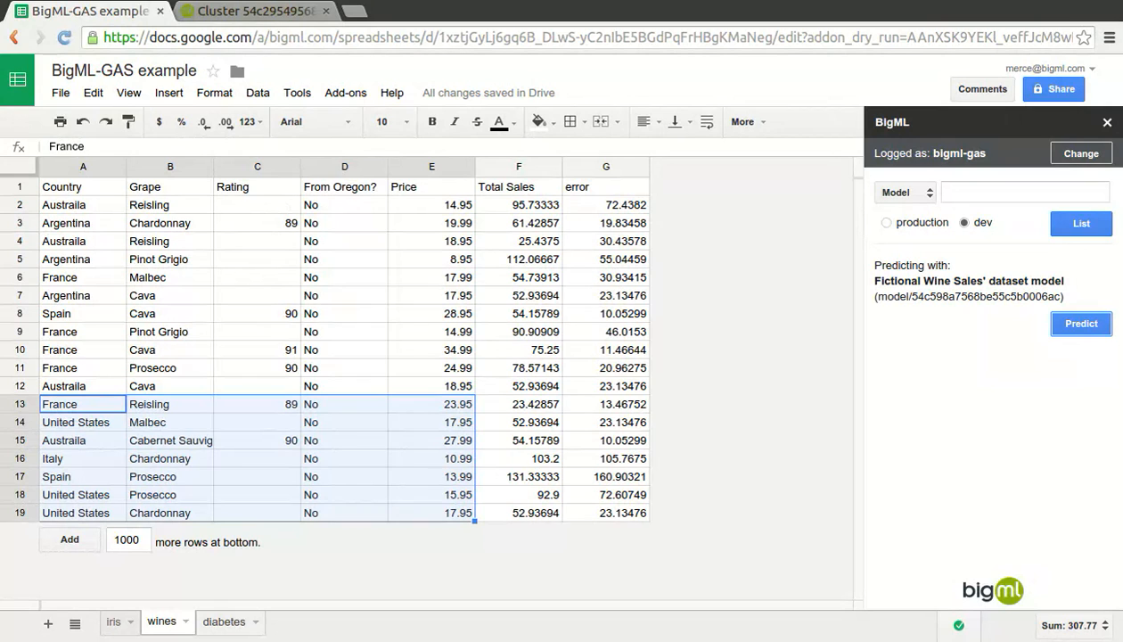
On the diabetes sheet, choose the Diabetes Diagnosis' dataset cluster from the development clusters and predict centroids for all data in A1:I18
{"action": "left_click", "coordinate": [224, 622]}
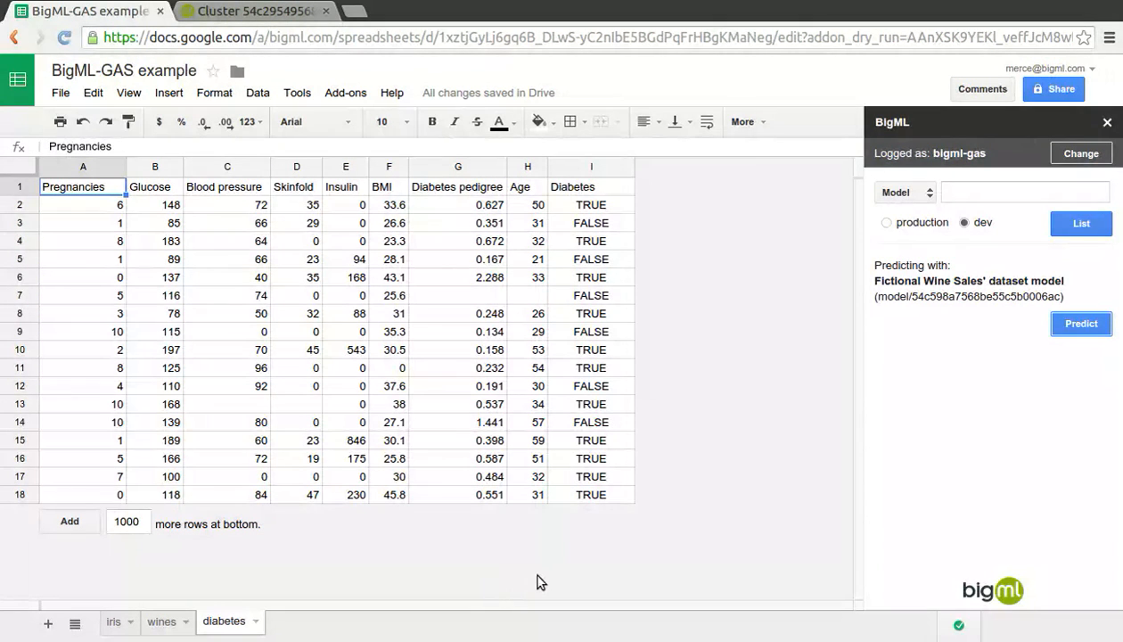
{"action": "left_click", "coordinate": [978, 225]}
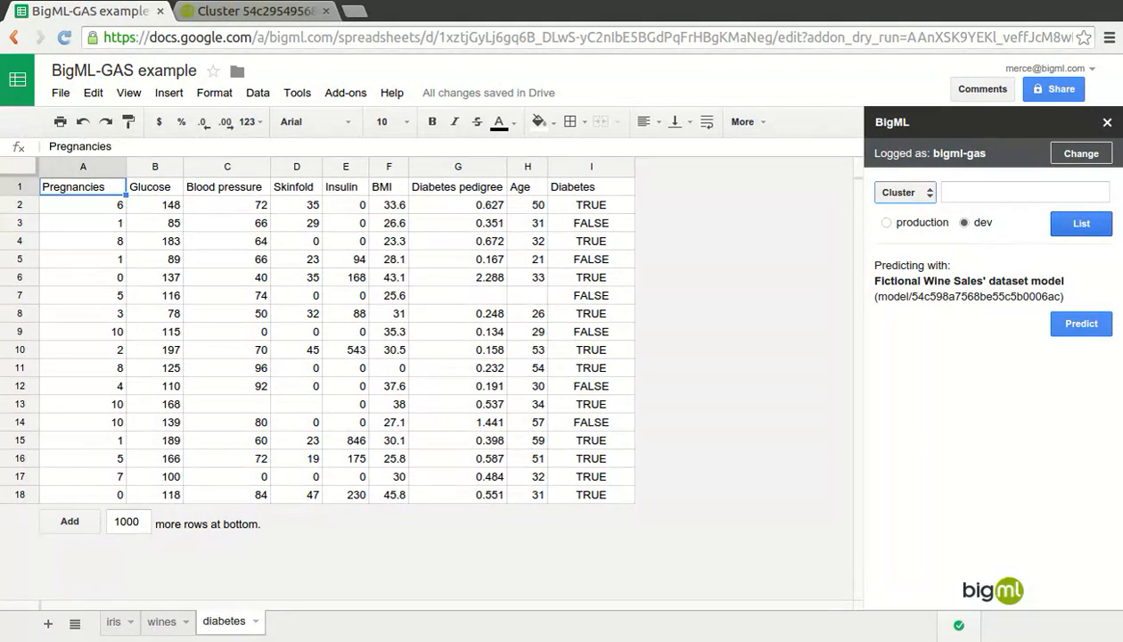
{"action": "left_click", "coordinate": [1082, 224]}
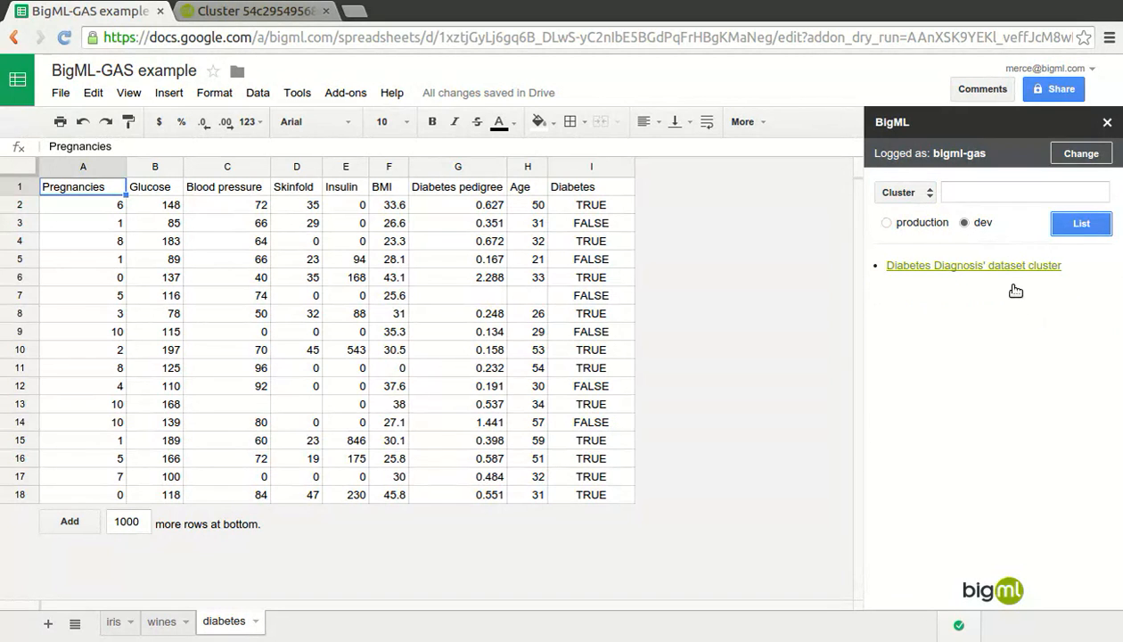
{"action": "left_click", "coordinate": [998, 267]}
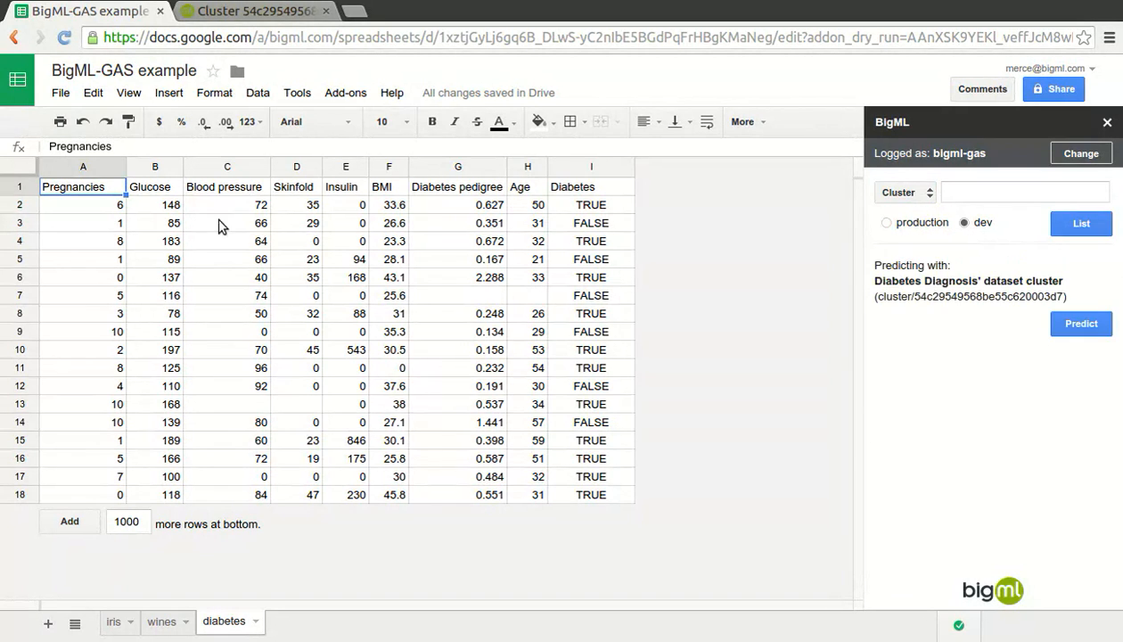
{"action": "key", "text": "ctrl+a"}
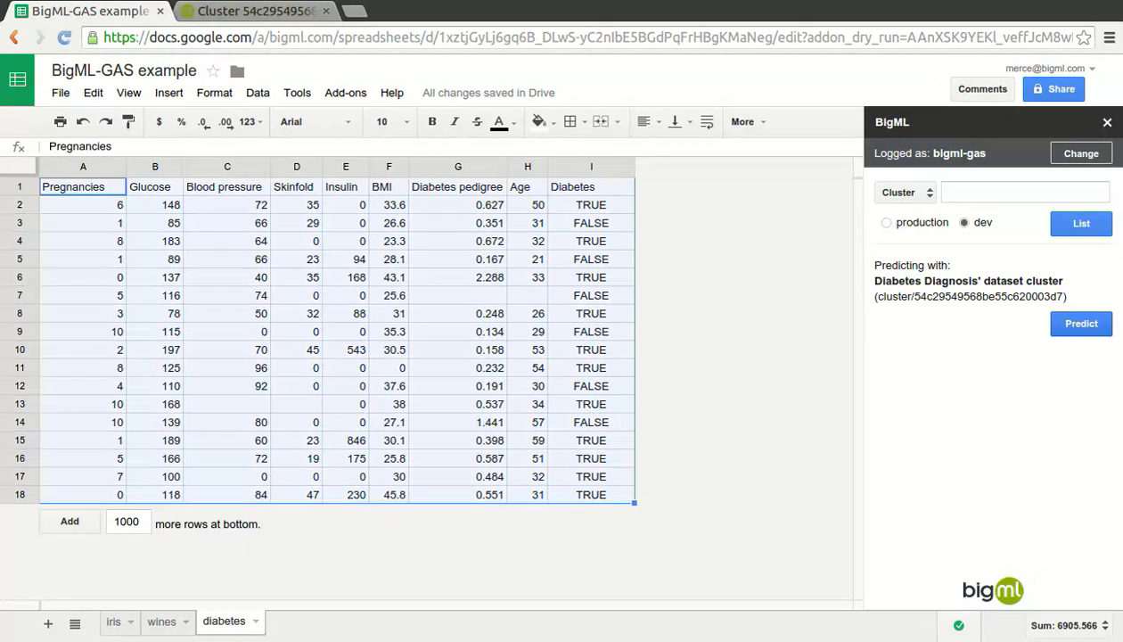
{"action": "left_click", "coordinate": [1081, 323]}
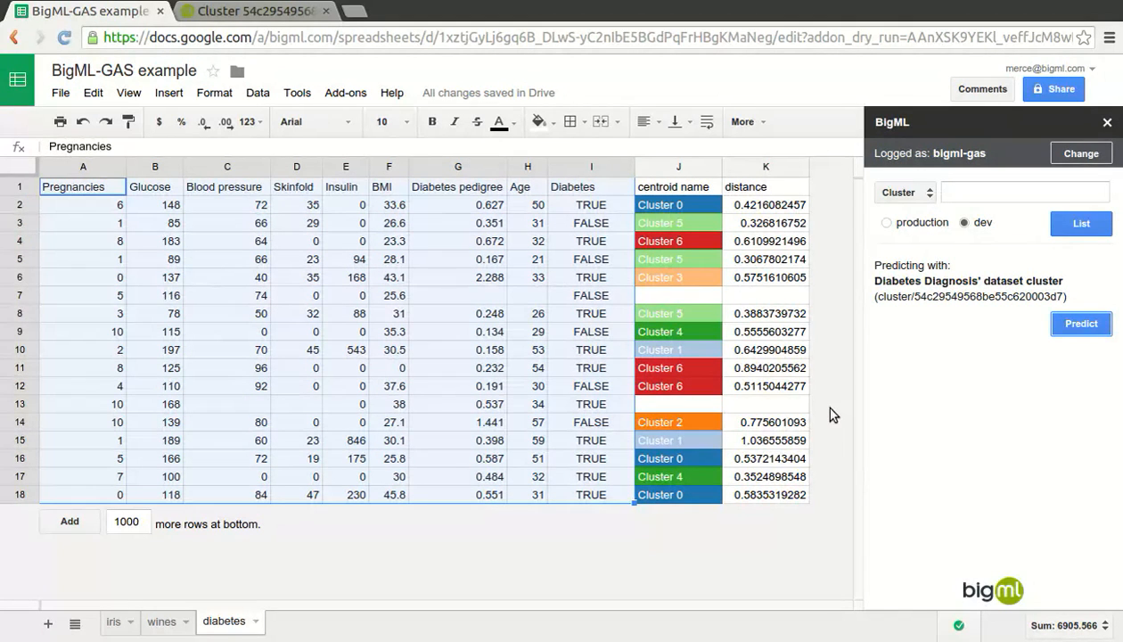
Examine the centroid name and distance cells for diabetes rows 7 and 13, and the distances down to row 18
{"action": "left_click", "coordinate": [706, 297]}
{"action": "left_click", "coordinate": [798, 299]}
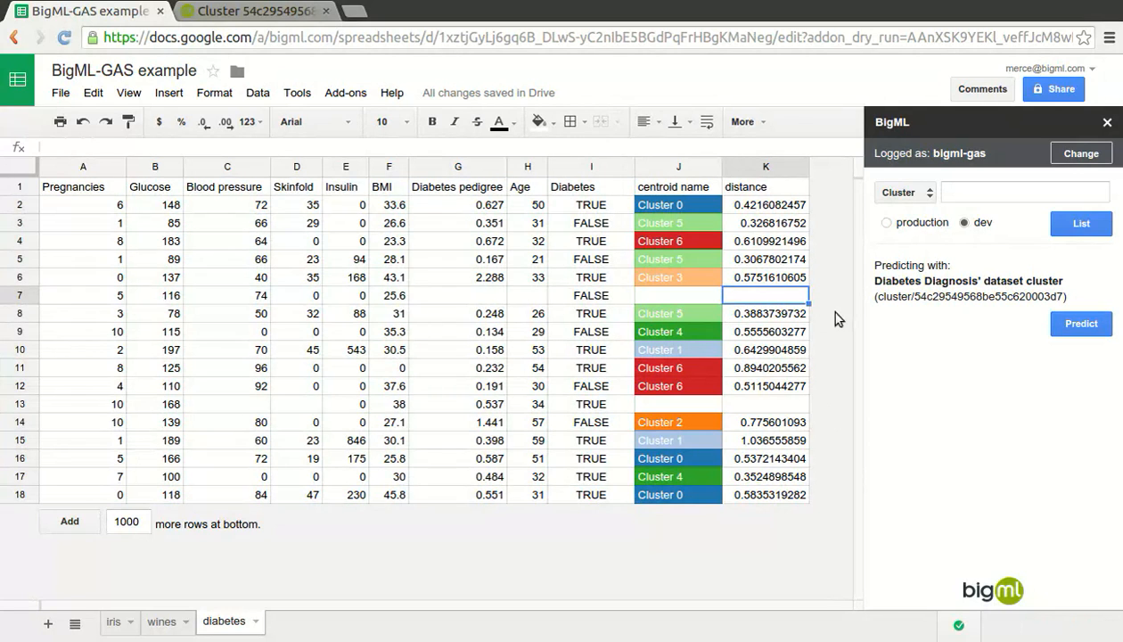
{"action": "left_click", "coordinate": [785, 406]}
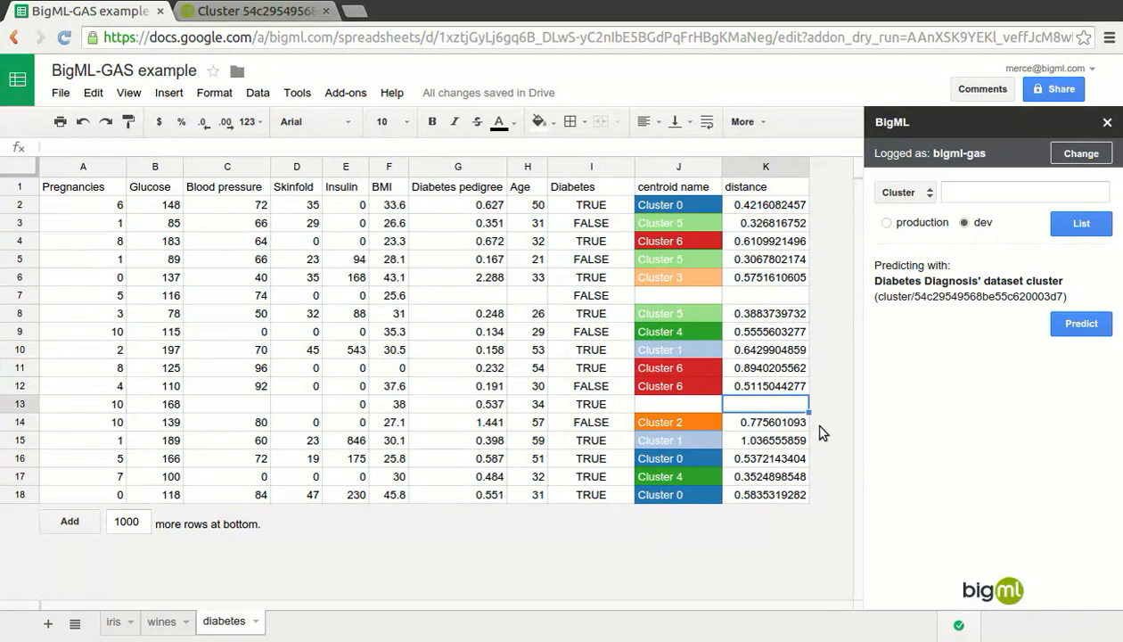
{"action": "key", "text": "Down"}
{"action": "key", "text": "Down"}
{"action": "key", "text": "Down"}
{"action": "key", "text": "Down"}
{"action": "key", "text": "Down"}
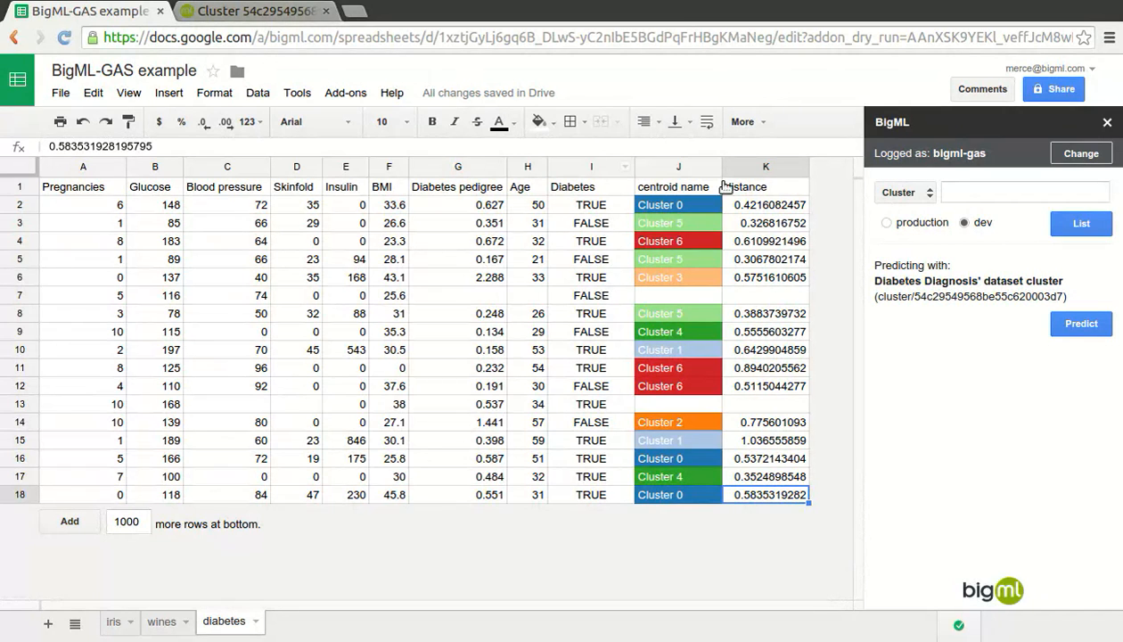
Show the add-ons available in the spreadsheet
{"action": "left_click", "coordinate": [347, 93]}
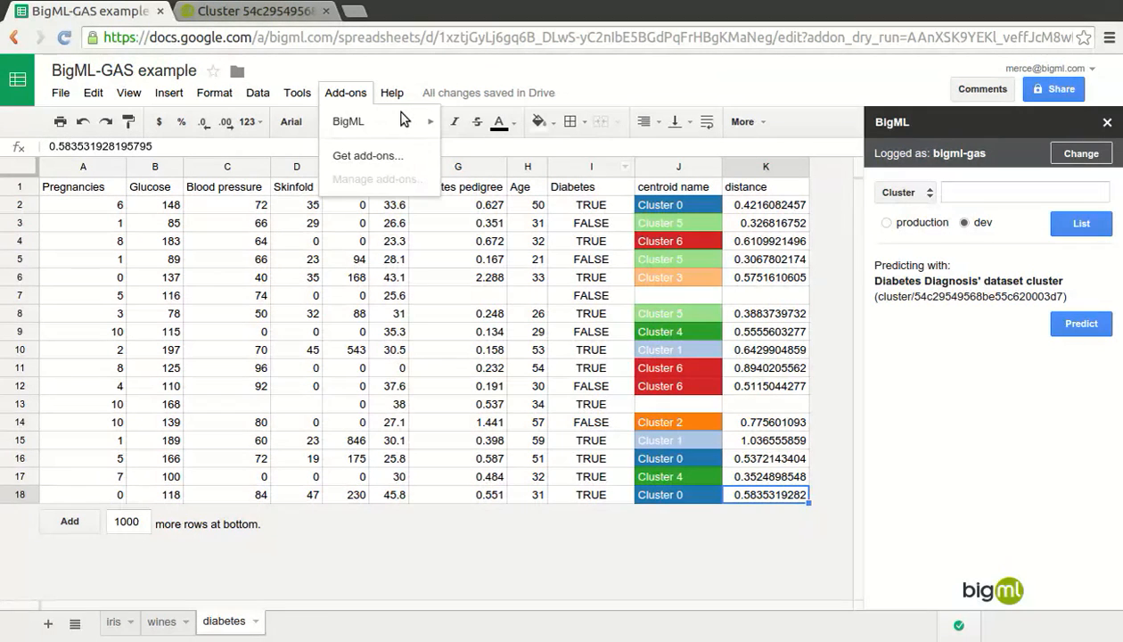